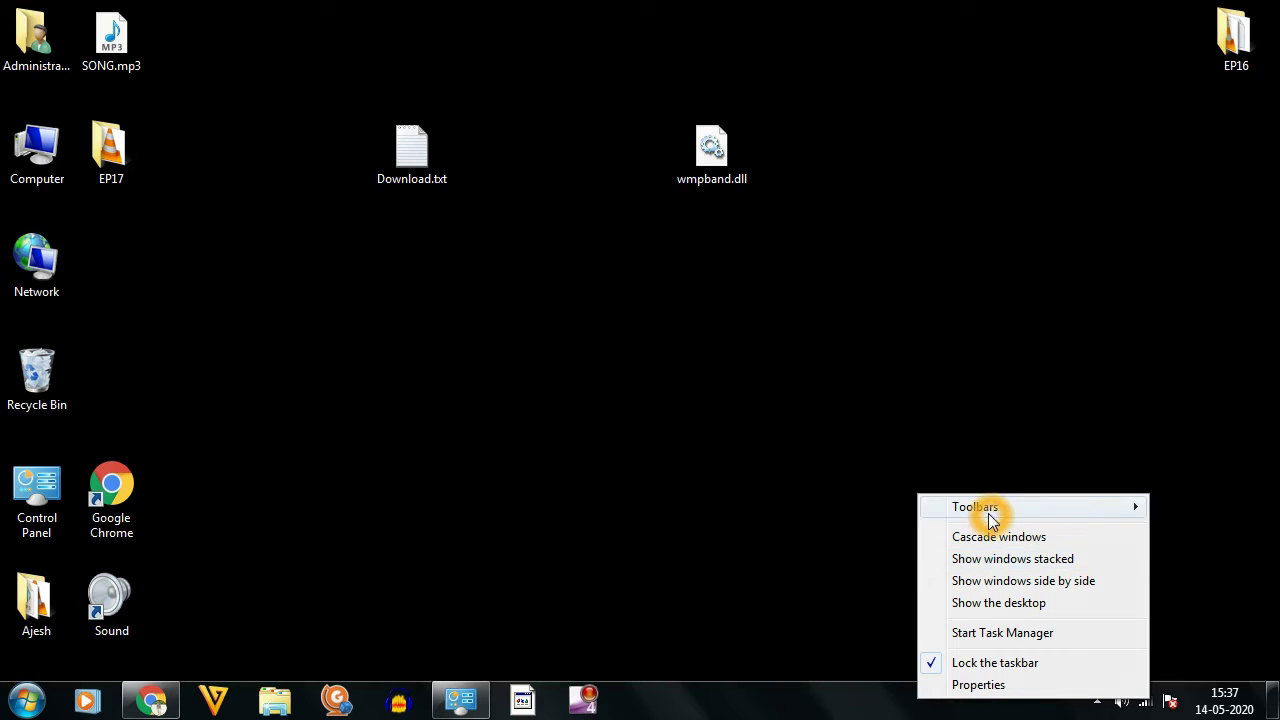
- Check which toolbars are available for the taskbar
{"action": "left_click", "coordinate": [864, 505]}
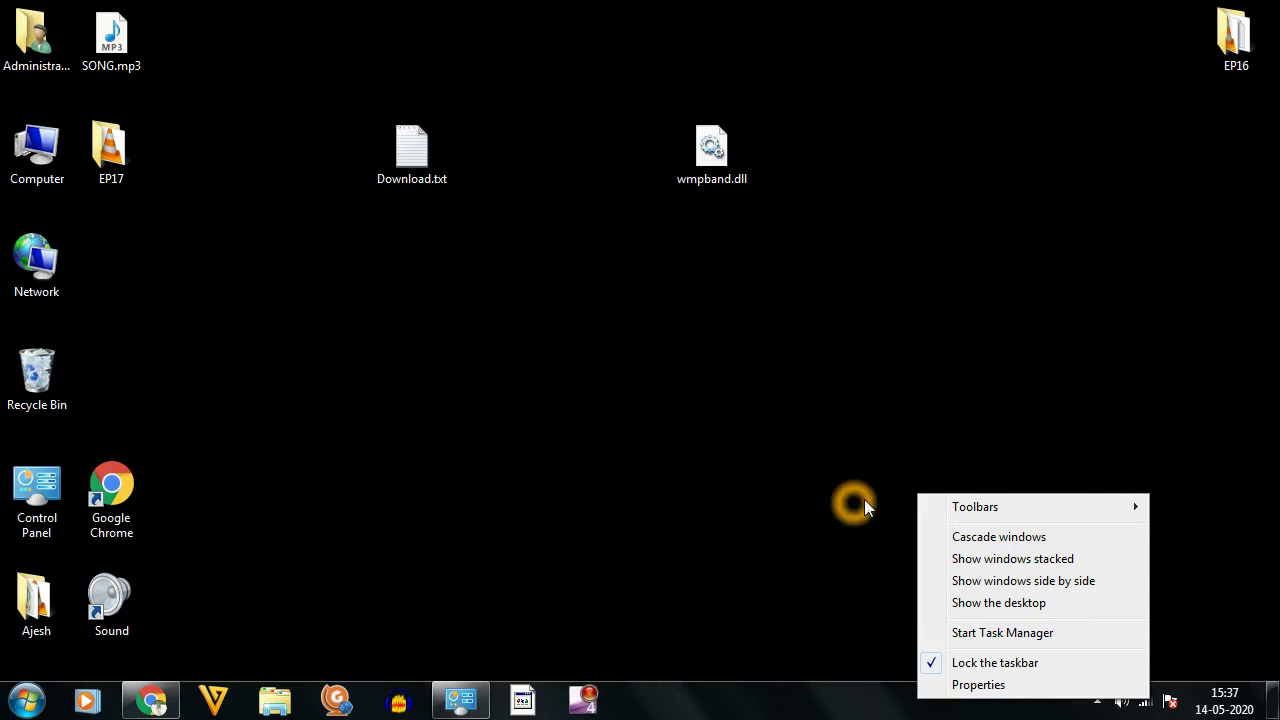
{"action": "left_click", "coordinate": [953, 514]}
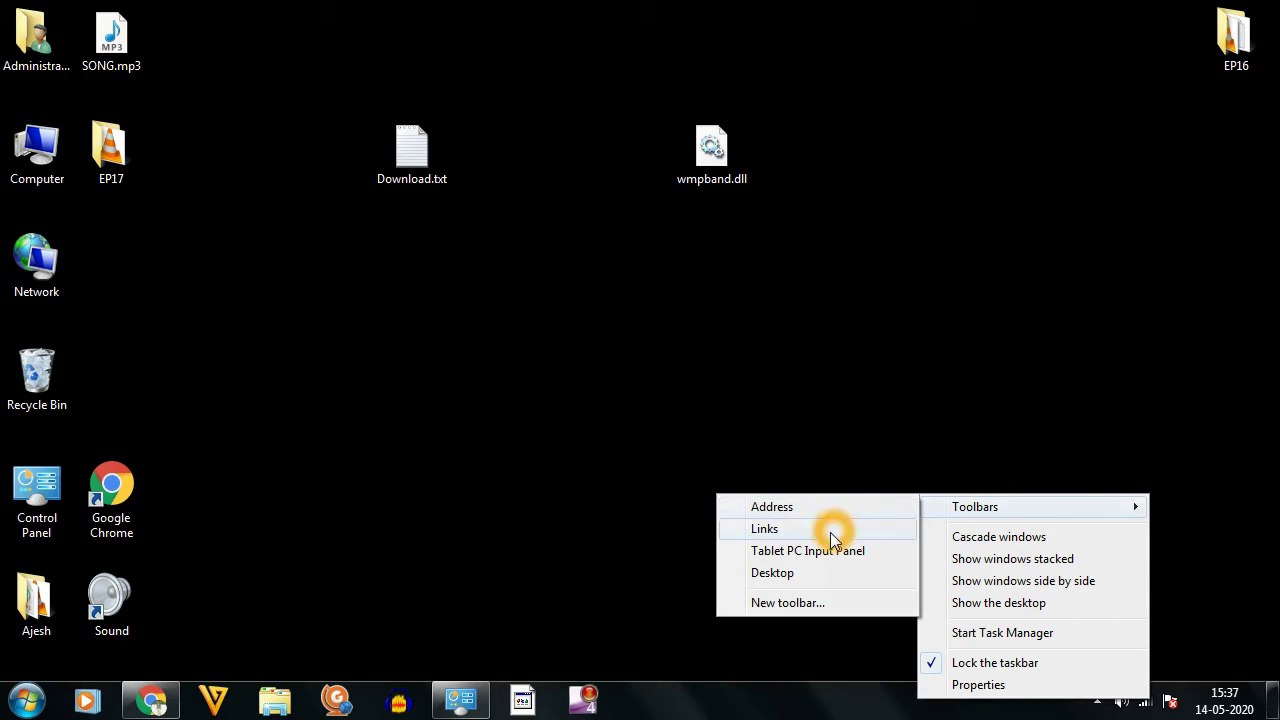
{"action": "left_click", "coordinate": [569, 436]}
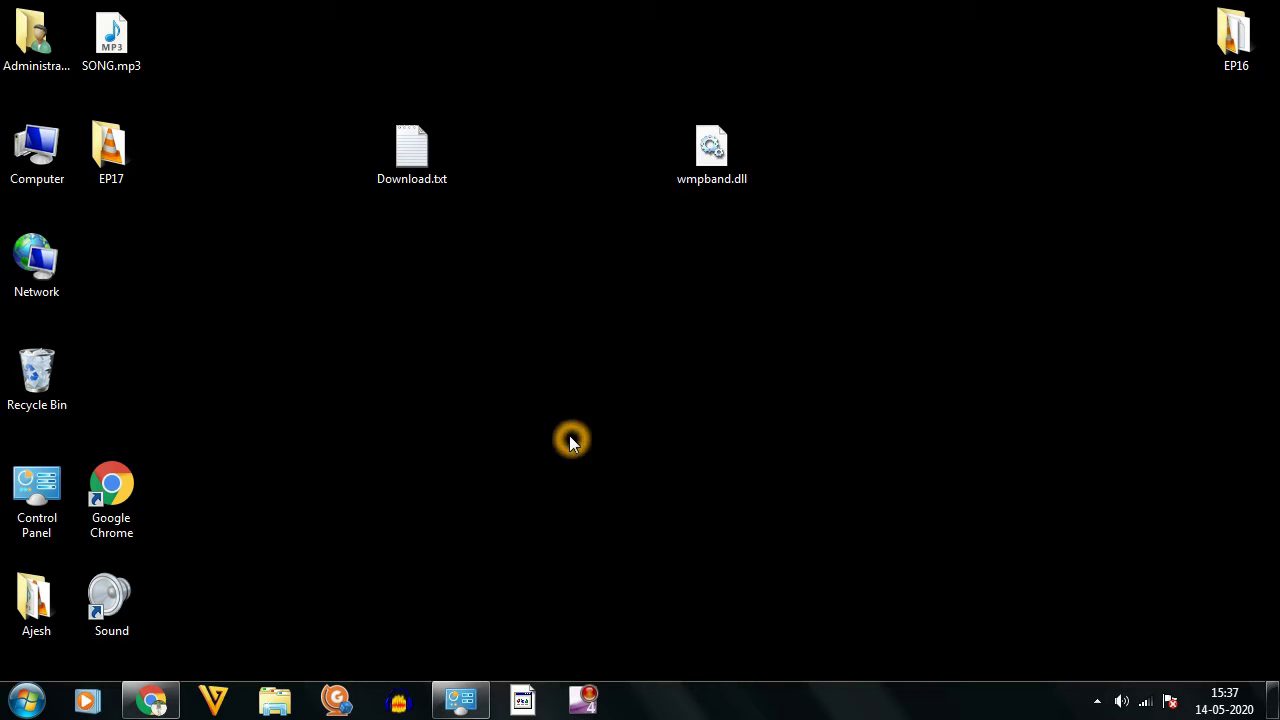
- Open Download.txt from the desktop, read its text, and close it
{"action": "double_click", "coordinate": [422, 182]}
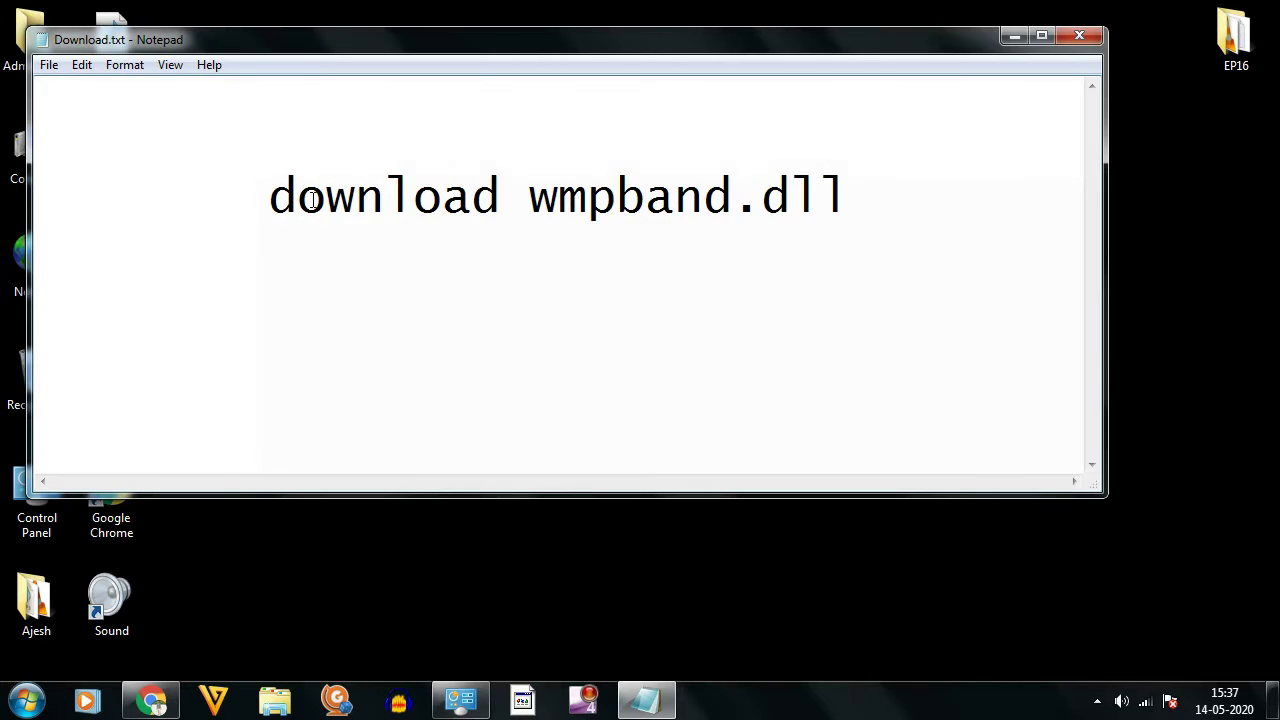
{"action": "left_click", "coordinate": [543, 213]}
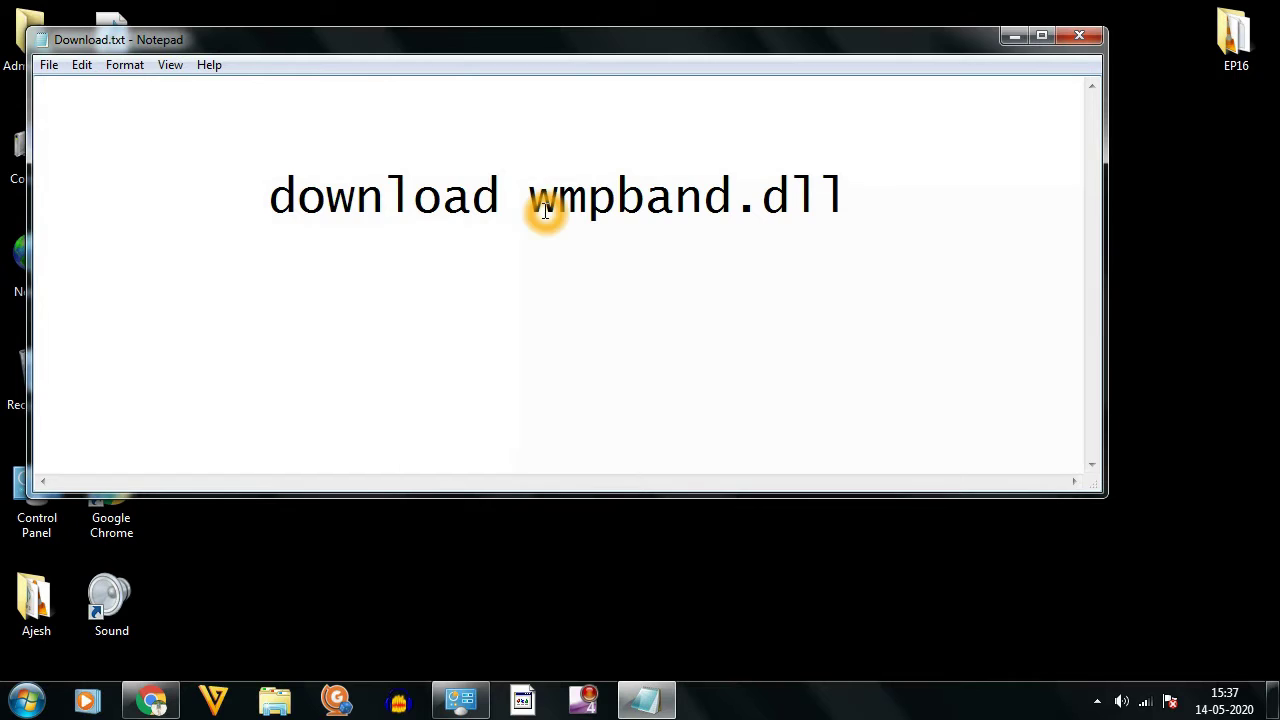
{"action": "left_click", "coordinate": [866, 229]}
{"action": "left_click", "coordinate": [1079, 36]}
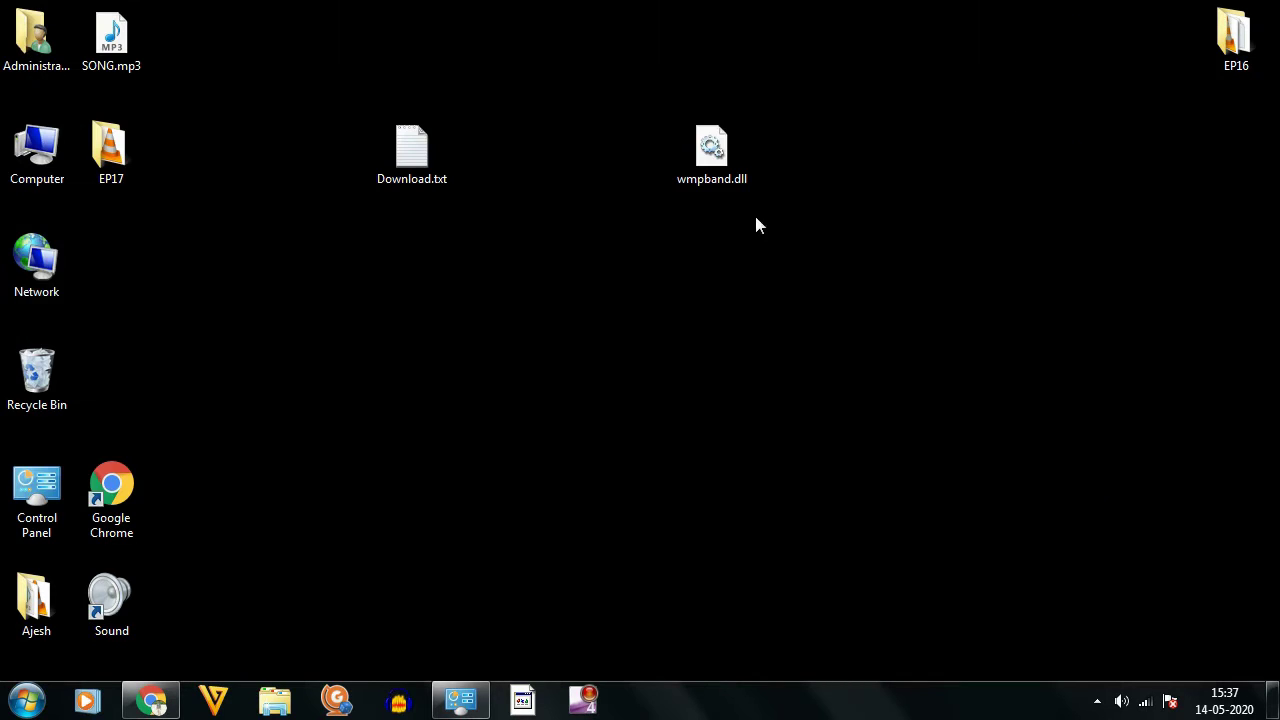
- Copy the wmpband.dll file on the desktop
{"action": "left_click", "coordinate": [707, 156]}
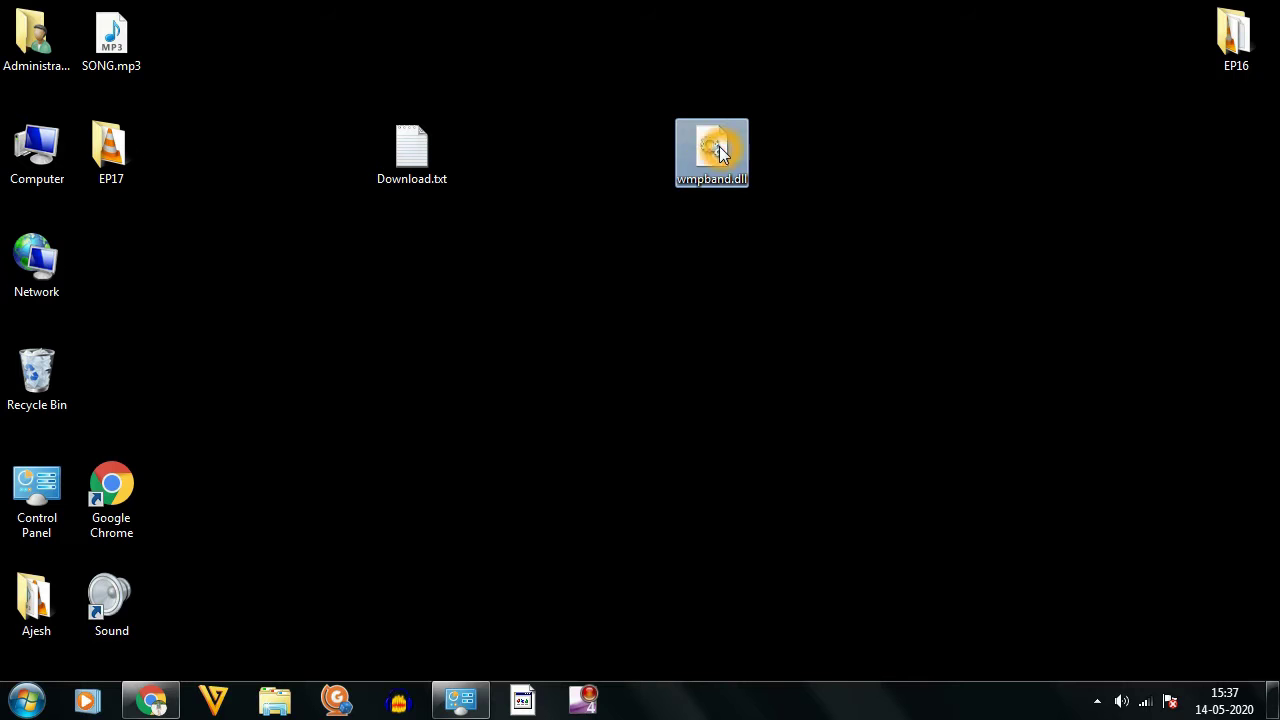
{"action": "right_click", "coordinate": [719, 146]}
{"action": "left_click", "coordinate": [775, 361]}
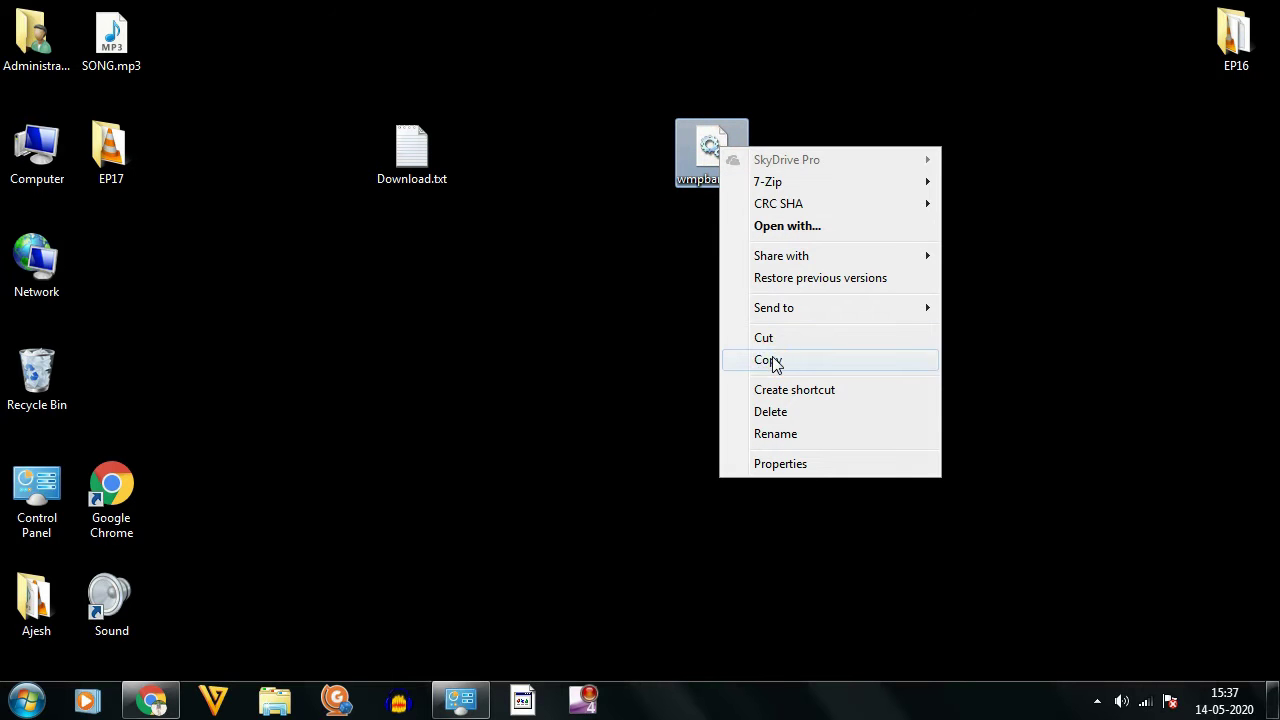
- Open the Windows Media Player folder inside Program Files on the Windows7 (C:) drive
{"action": "double_click", "coordinate": [40, 146]}
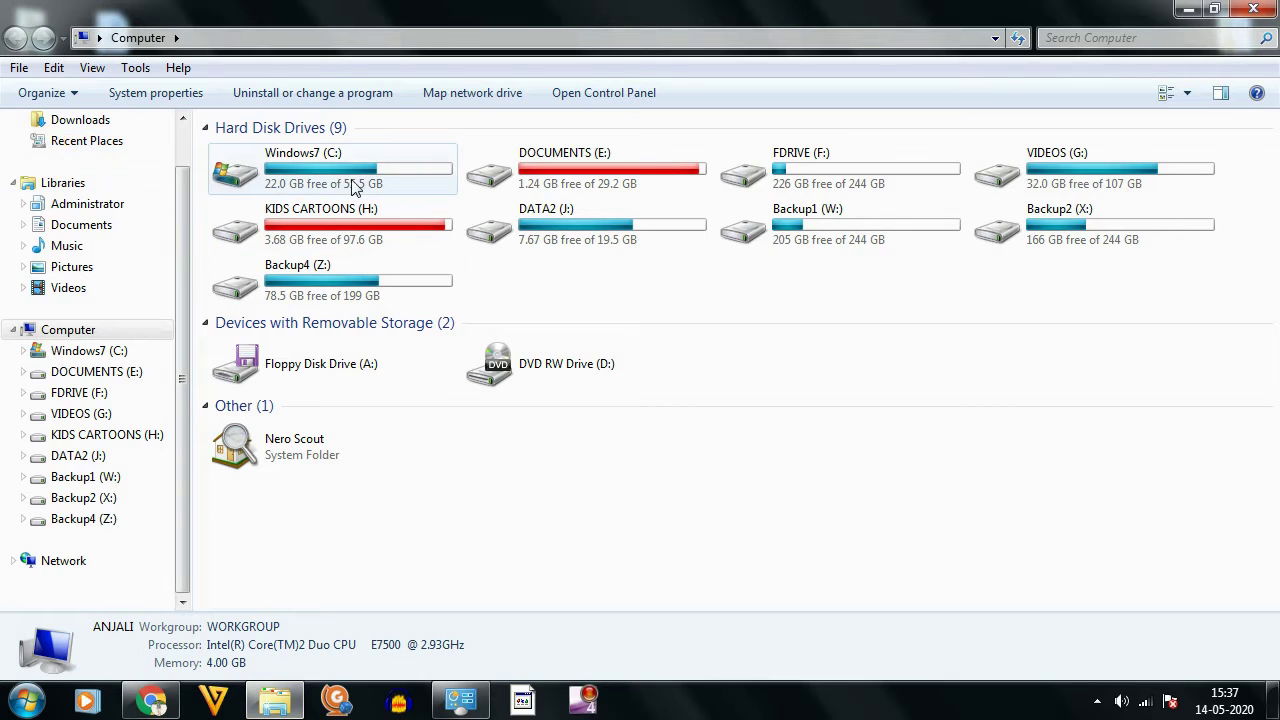
{"action": "double_click", "coordinate": [352, 187]}
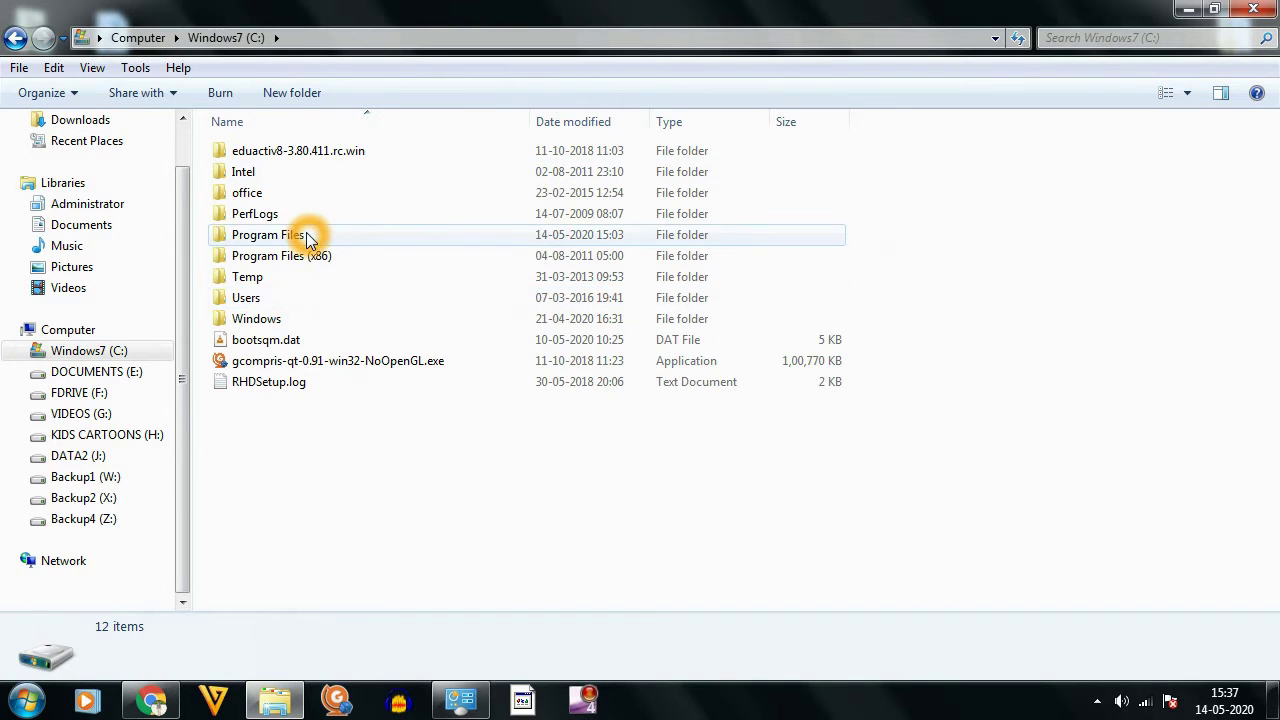
{"action": "left_click", "coordinate": [340, 241]}
{"action": "double_click", "coordinate": [340, 241]}
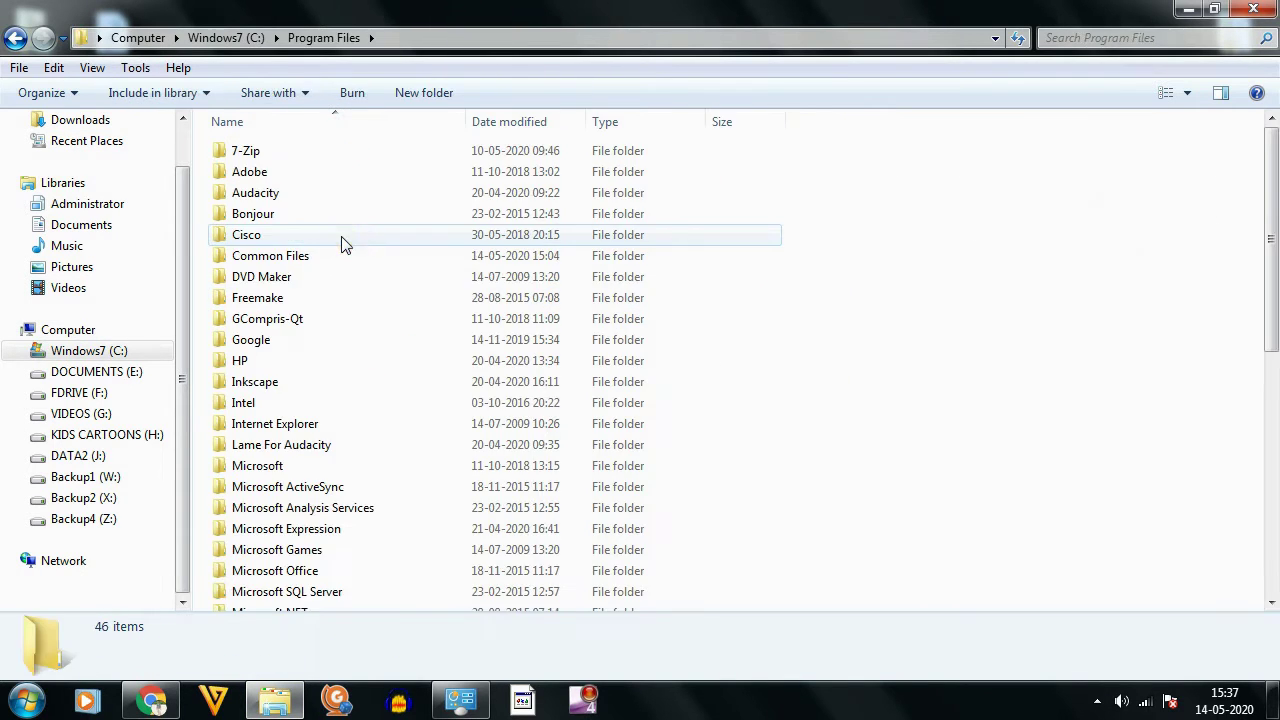
{"action": "scroll", "coordinate": [437, 549], "scroll_direction": "down", "scroll_amount": 3}
{"action": "scroll", "coordinate": [432, 549], "scroll_direction": "down", "scroll_amount": 5}
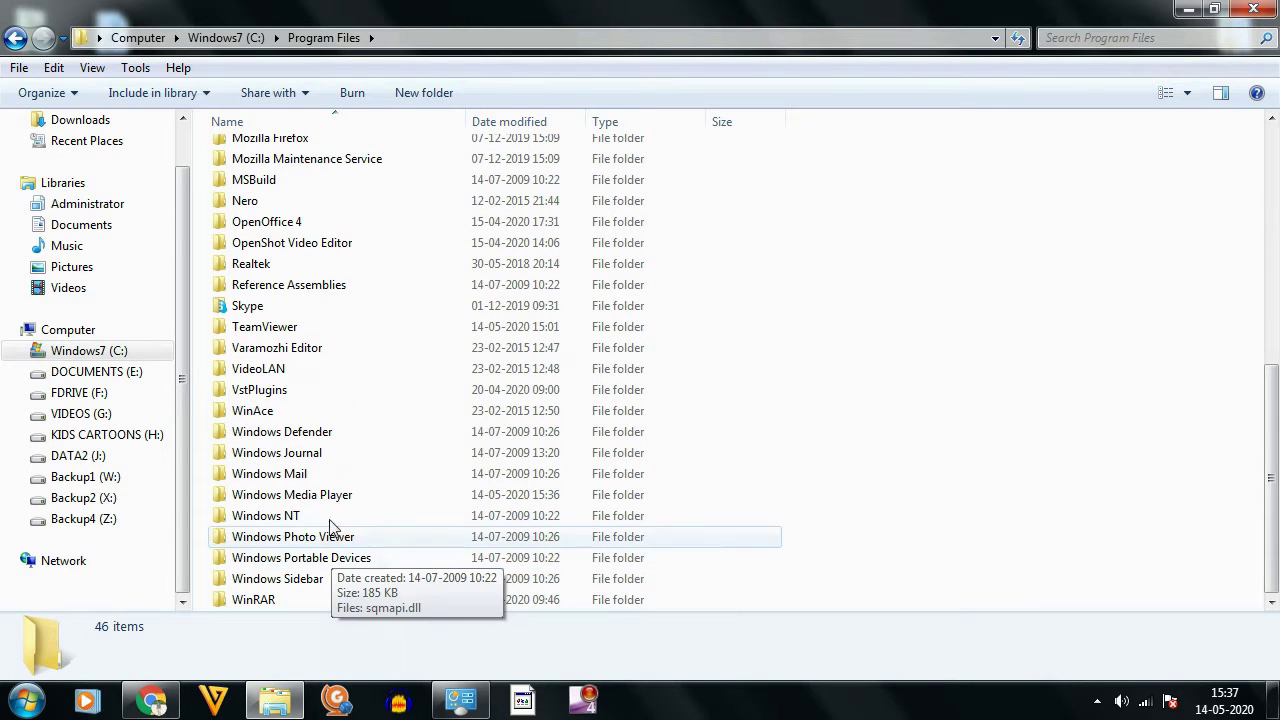
{"action": "left_click", "coordinate": [354, 491]}
{"action": "left_click", "coordinate": [425, 498]}
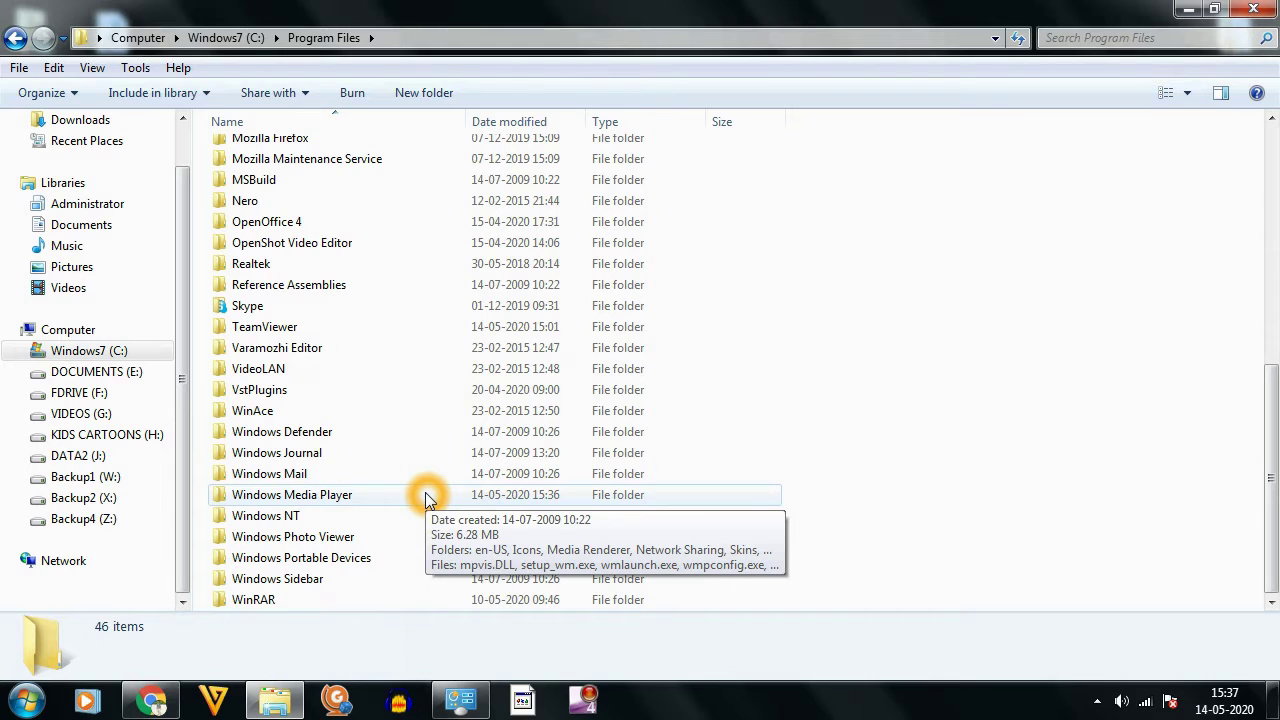
{"action": "double_click", "coordinate": [426, 496]}
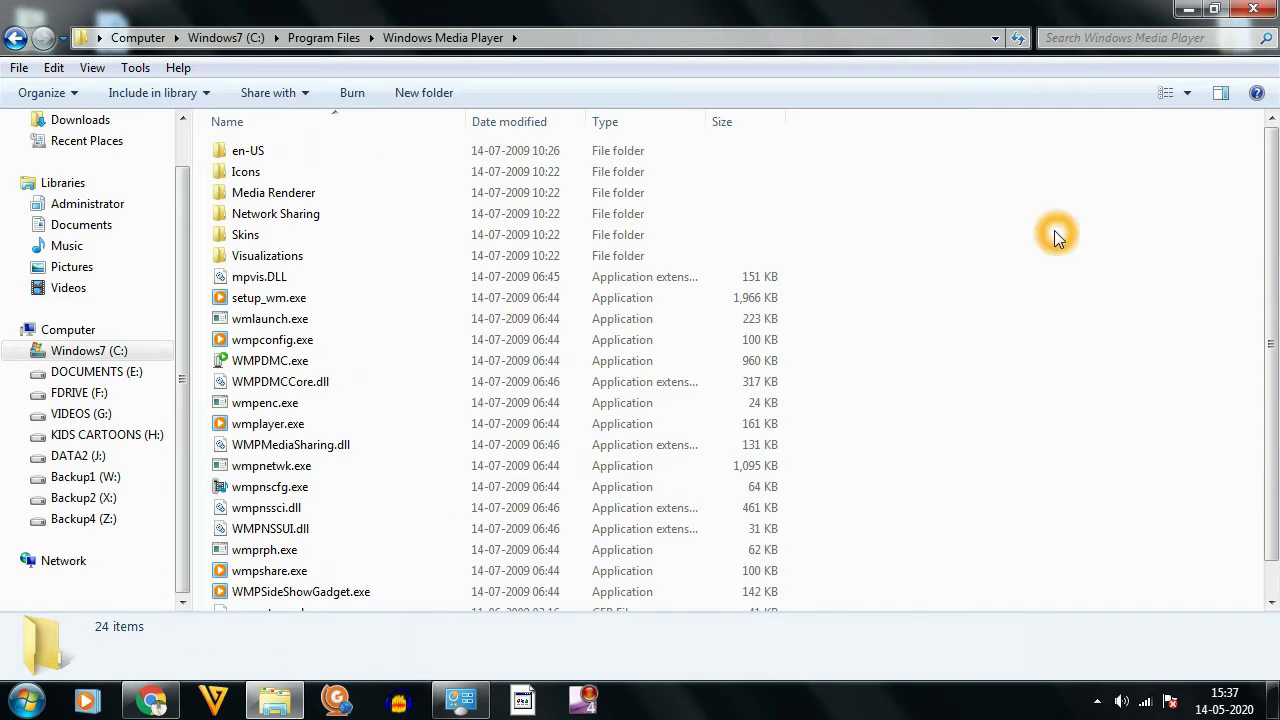
- Paste wmpband.dll into the Windows Media Player folder and close the folder window
{"action": "right_click", "coordinate": [1054, 230]}
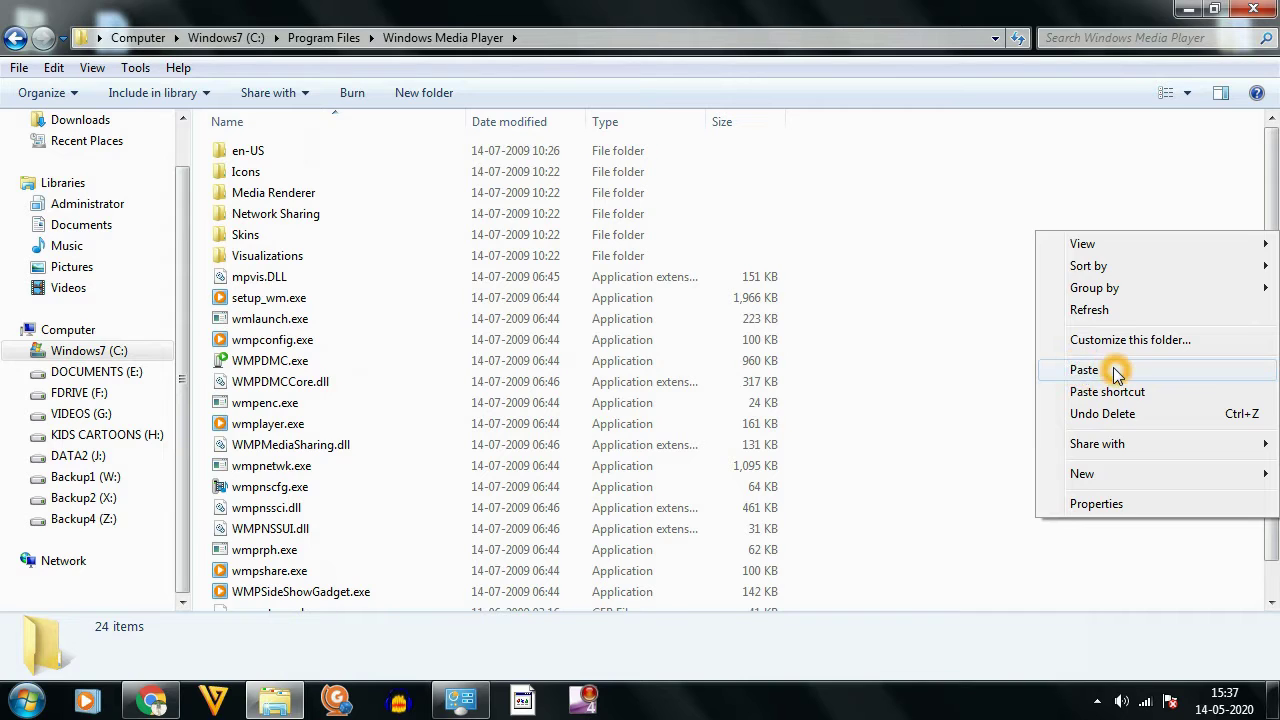
{"action": "left_click", "coordinate": [1083, 372]}
{"action": "left_click", "coordinate": [352, 347]}
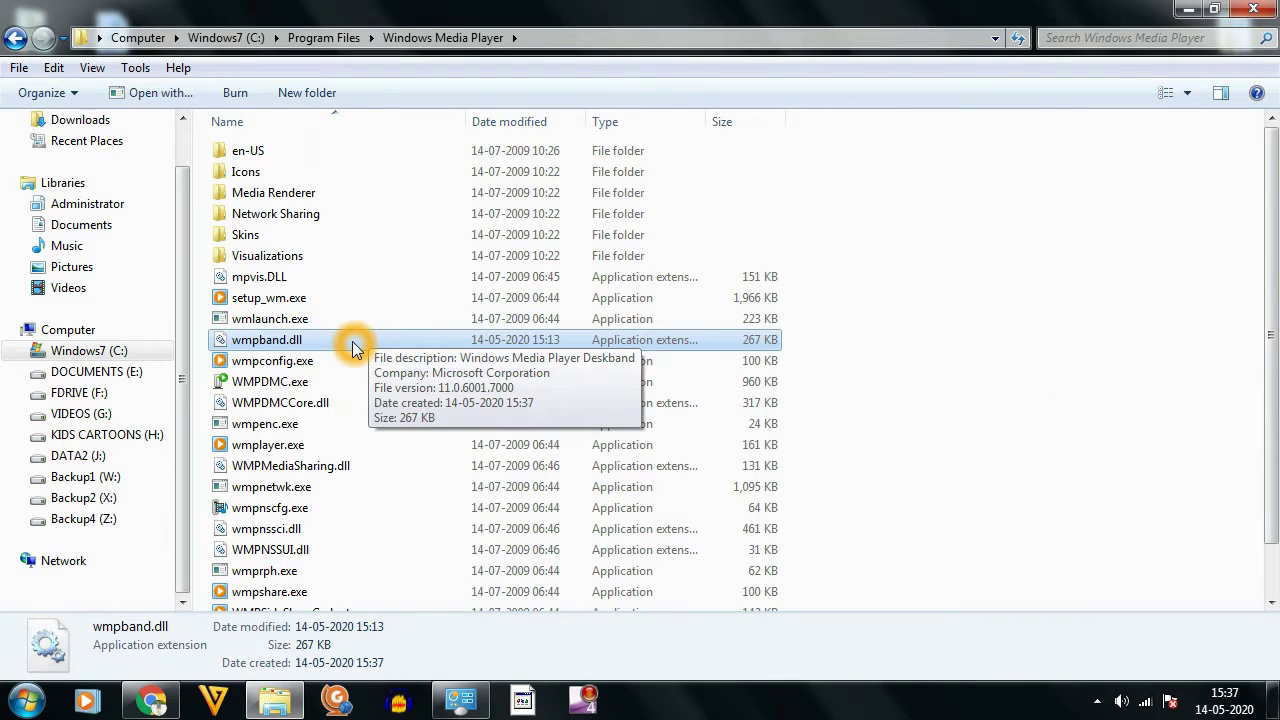
{"action": "left_click", "coordinate": [1254, 10]}
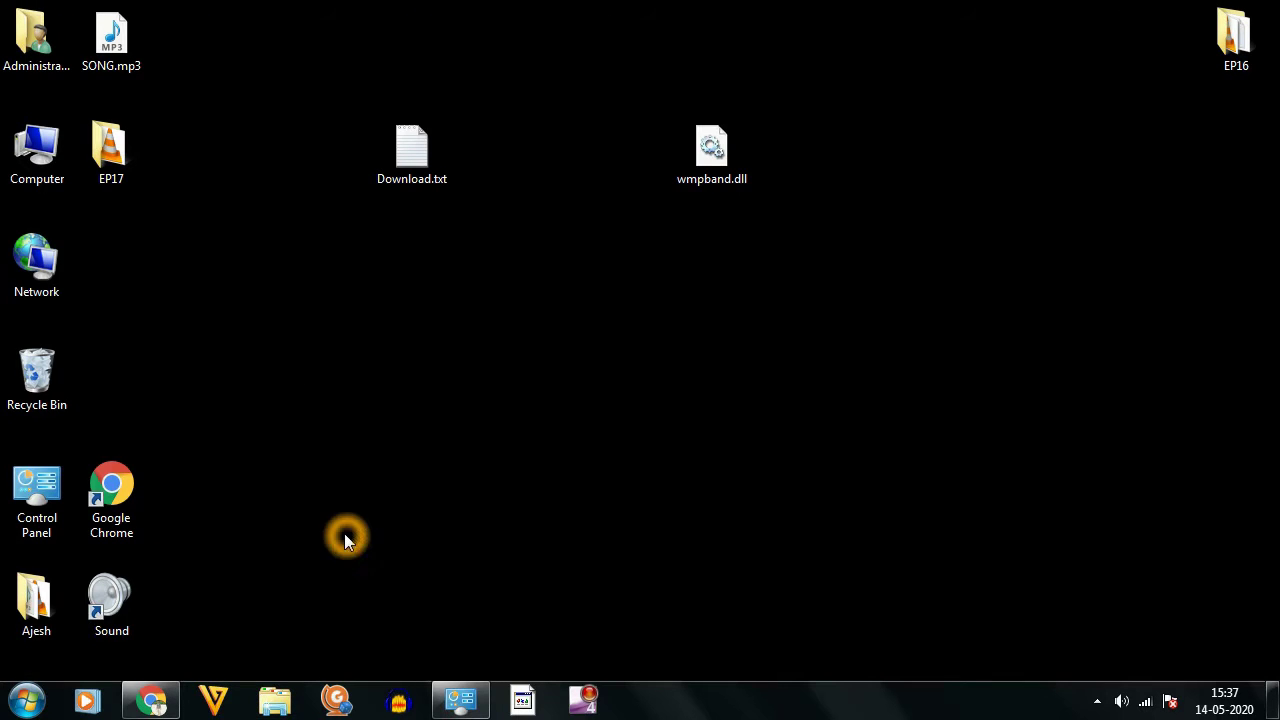
- Launch the Services console by running services.msc from the Run dialog, and close it again
{"action": "left_click", "coordinate": [28, 700]}
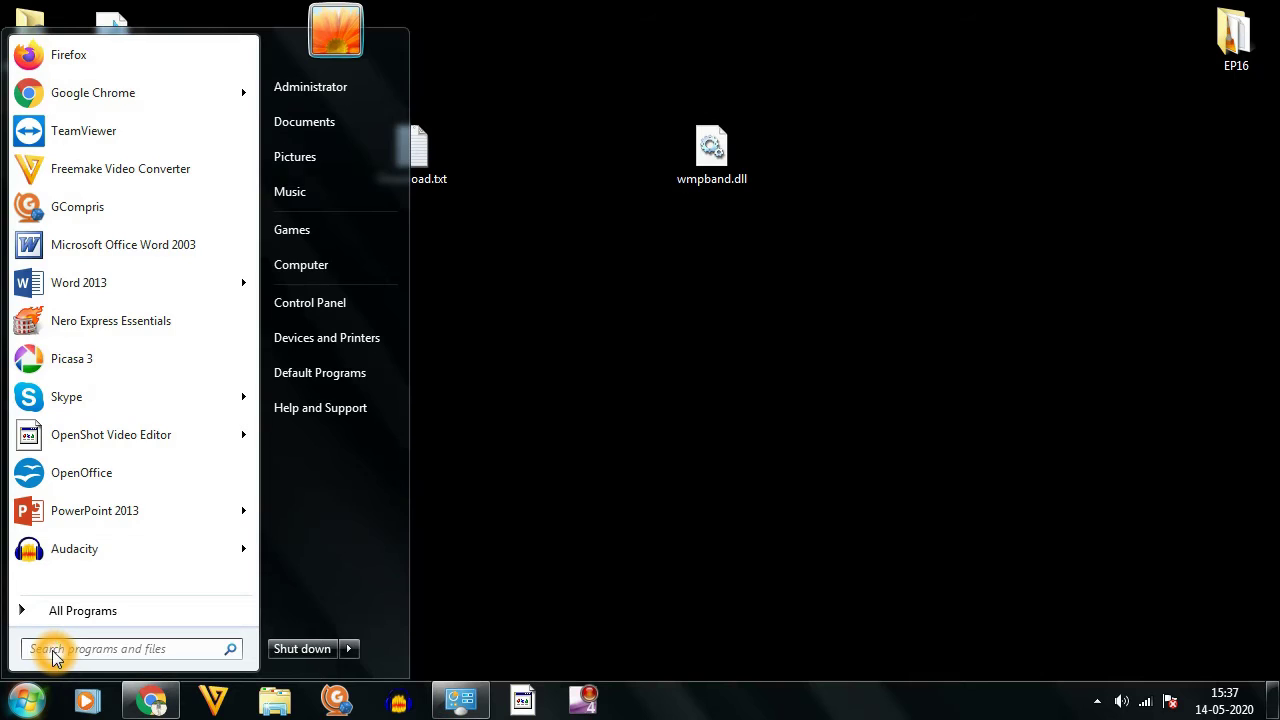
{"action": "type", "text": "run"}
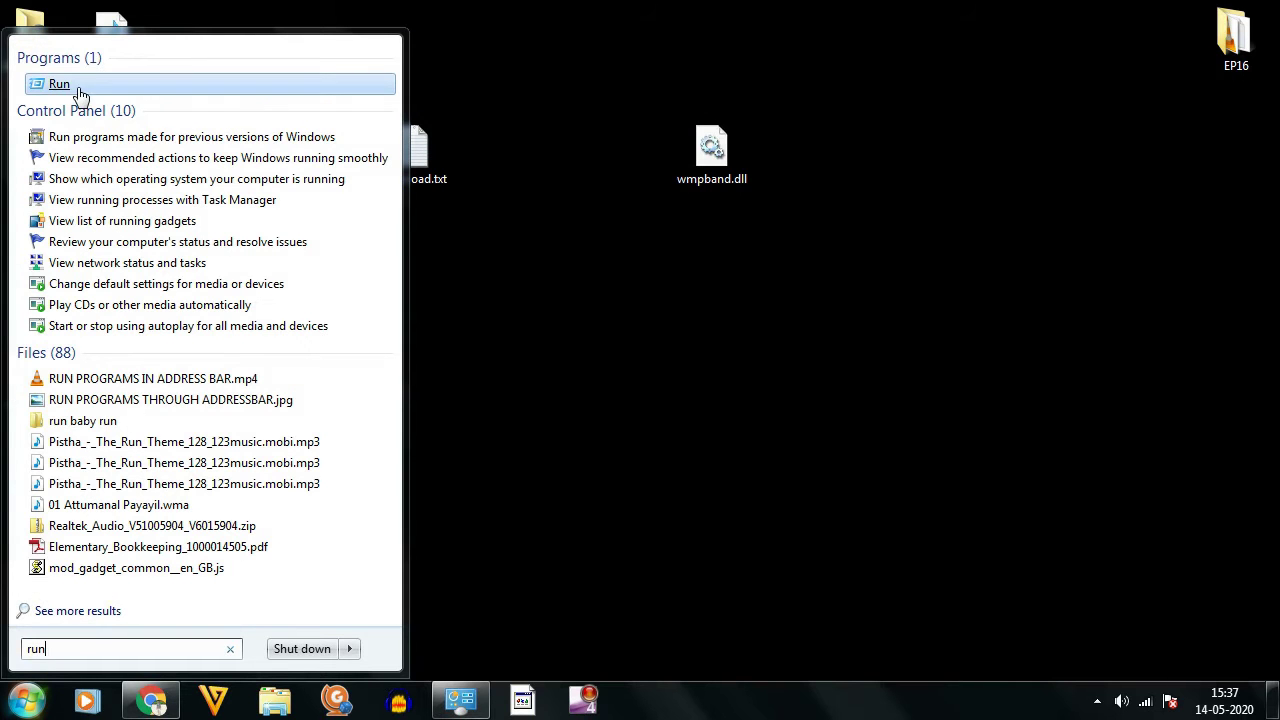
{"action": "left_click", "coordinate": [80, 88]}
{"action": "left_click", "coordinate": [163, 518]}
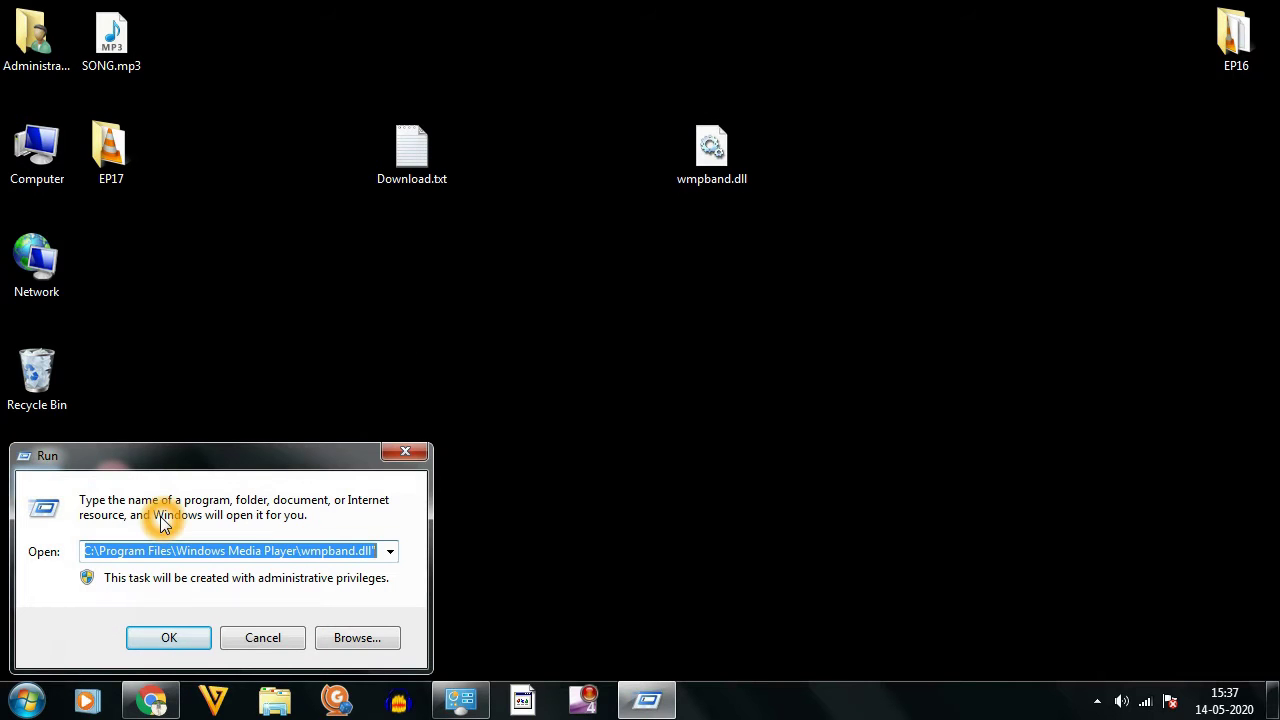
{"action": "type", "text": "services"}
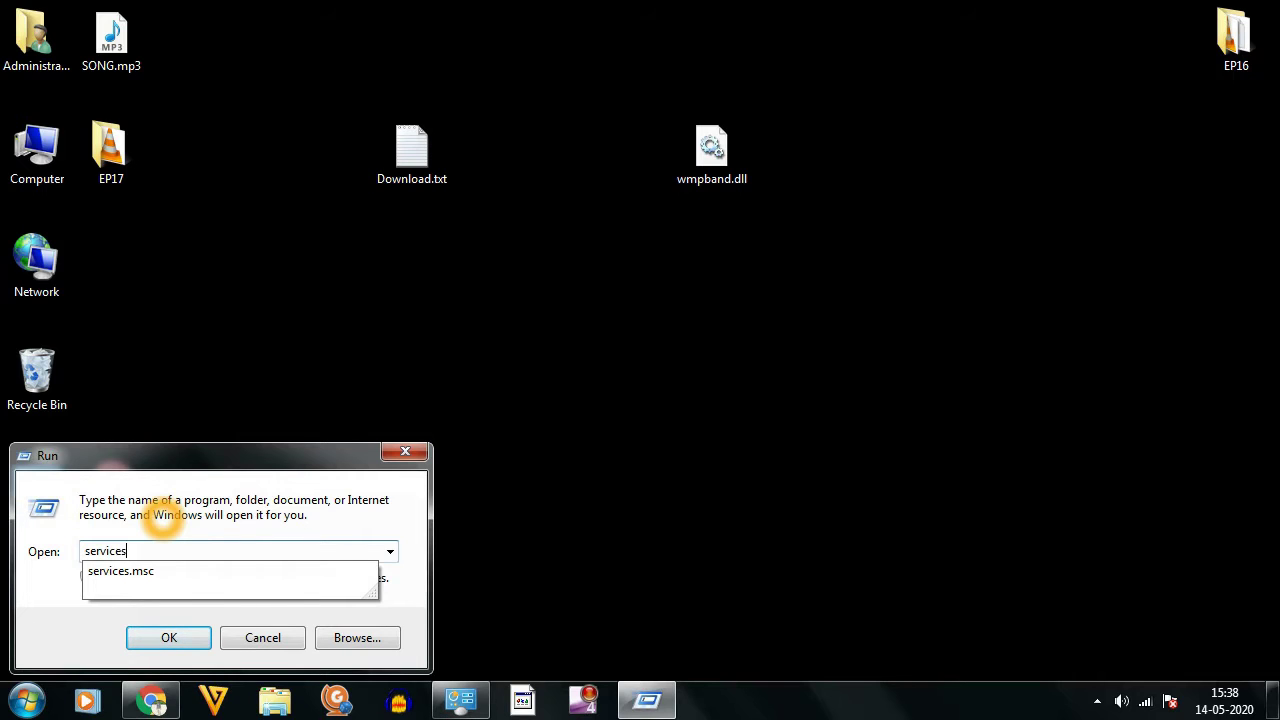
{"action": "type", "text": ".msc"}
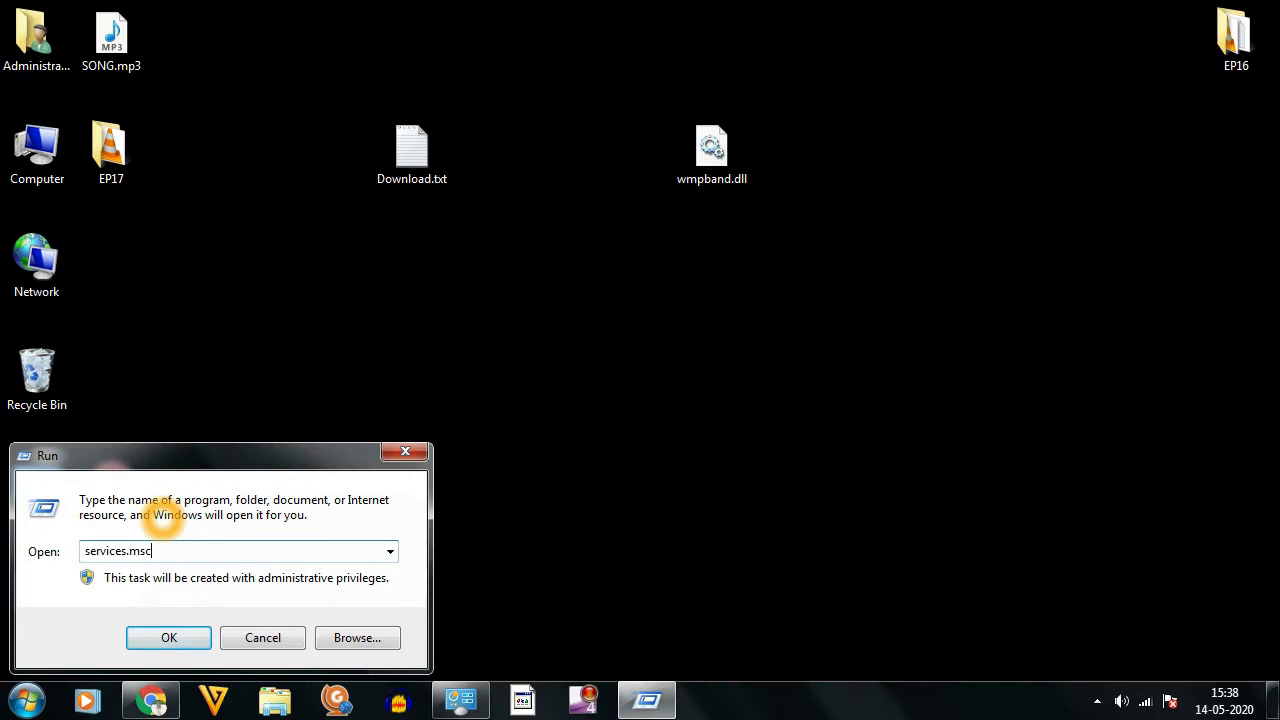
{"action": "left_click", "coordinate": [96, 550]}
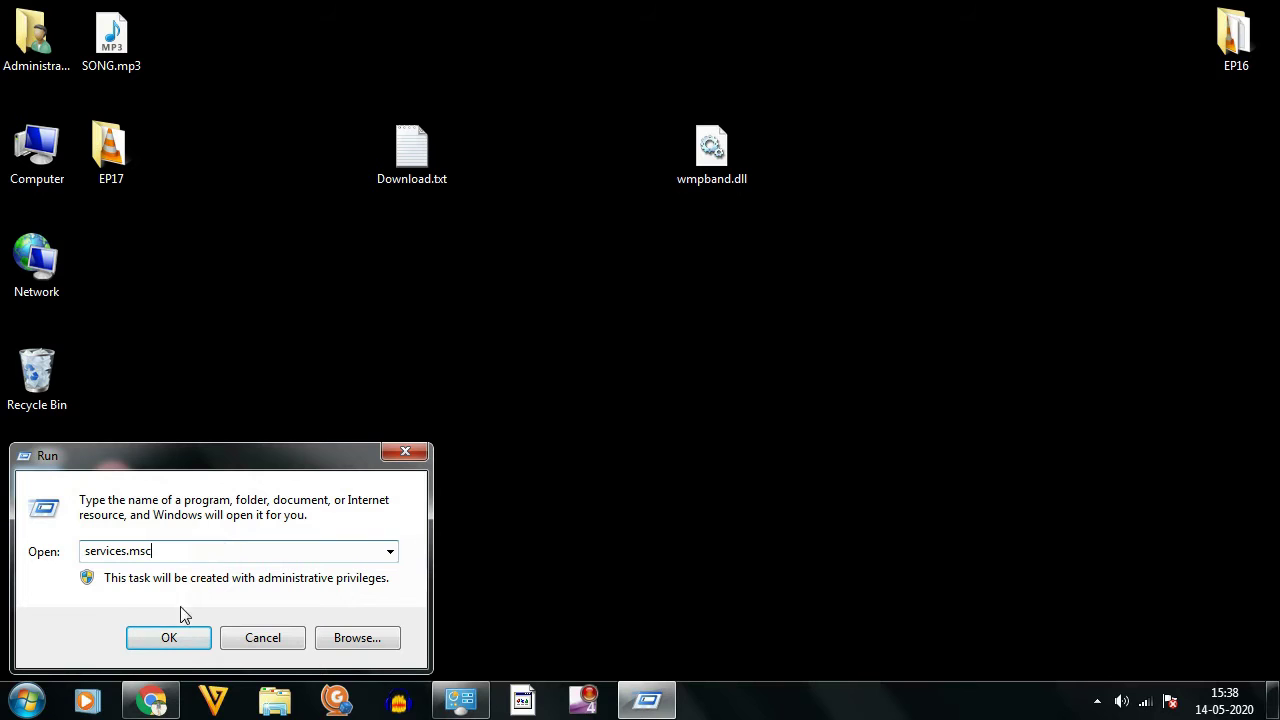
{"action": "left_click", "coordinate": [179, 636]}
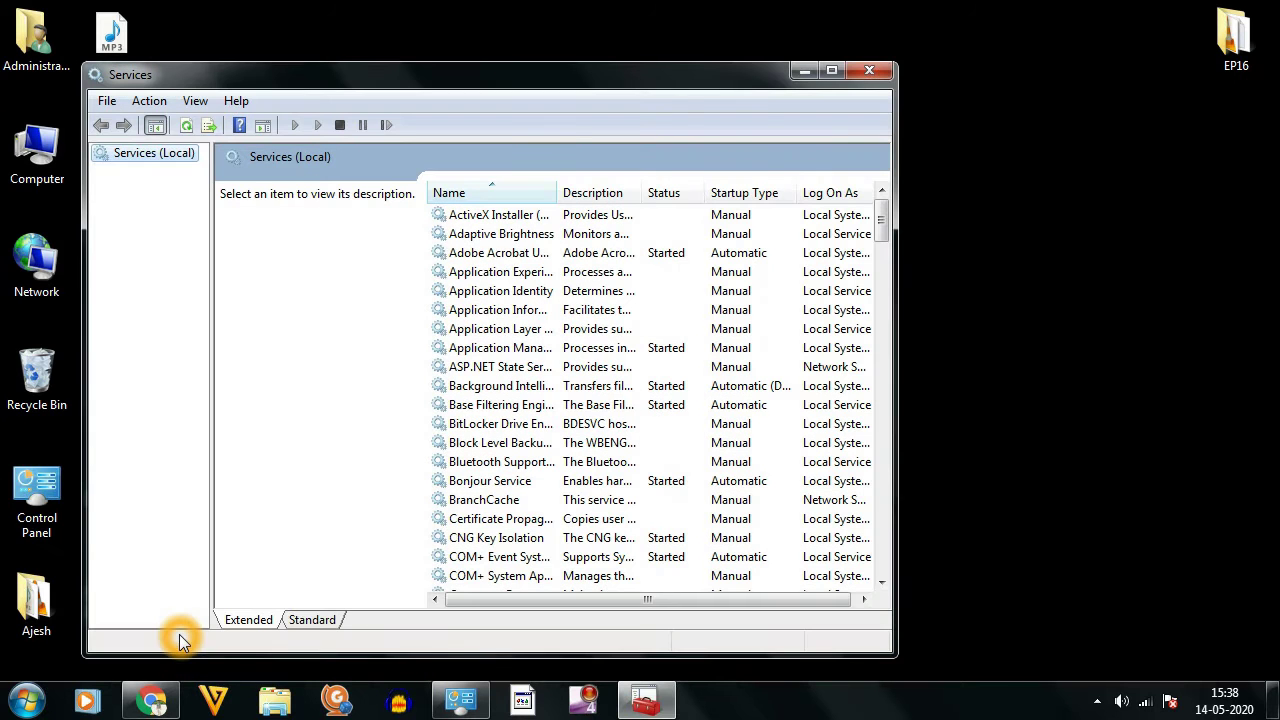
{"action": "left_click", "coordinate": [872, 76]}
- Search the Start menu for services, open the Services console, and maximize its window
{"action": "left_click", "coordinate": [27, 701]}
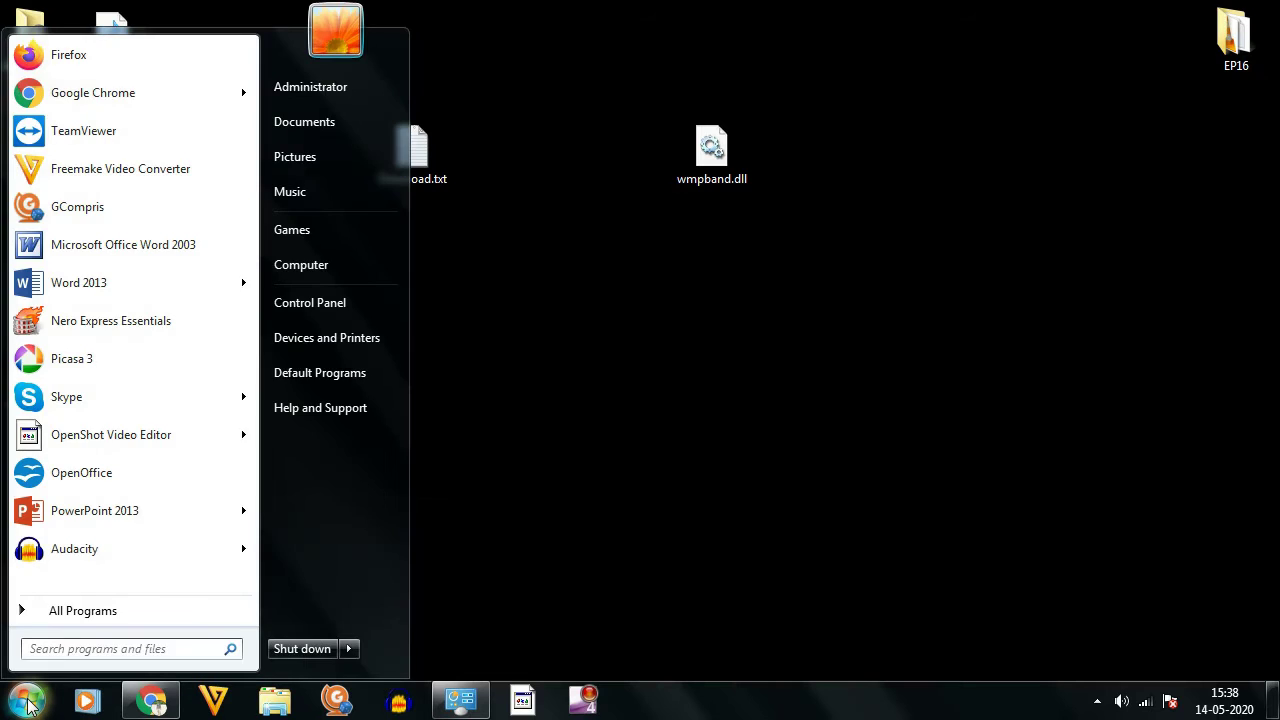
{"action": "type", "text": "services"}
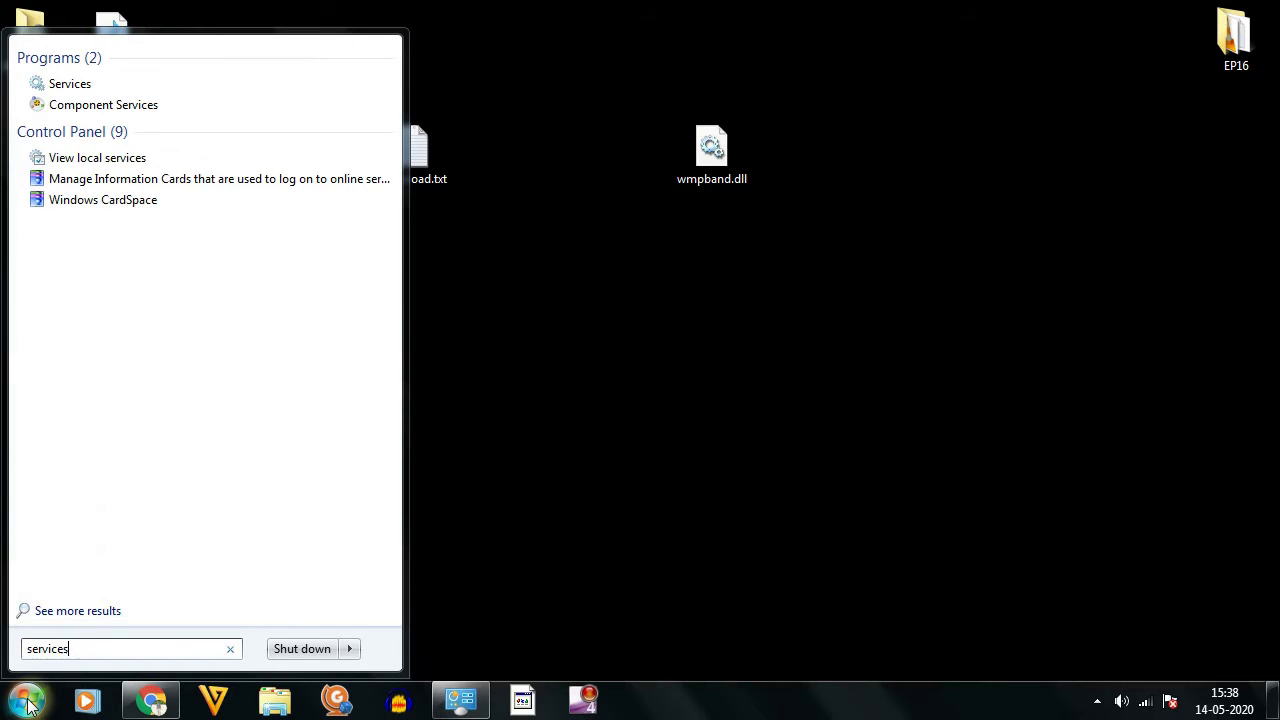
{"action": "left_click", "coordinate": [166, 90]}
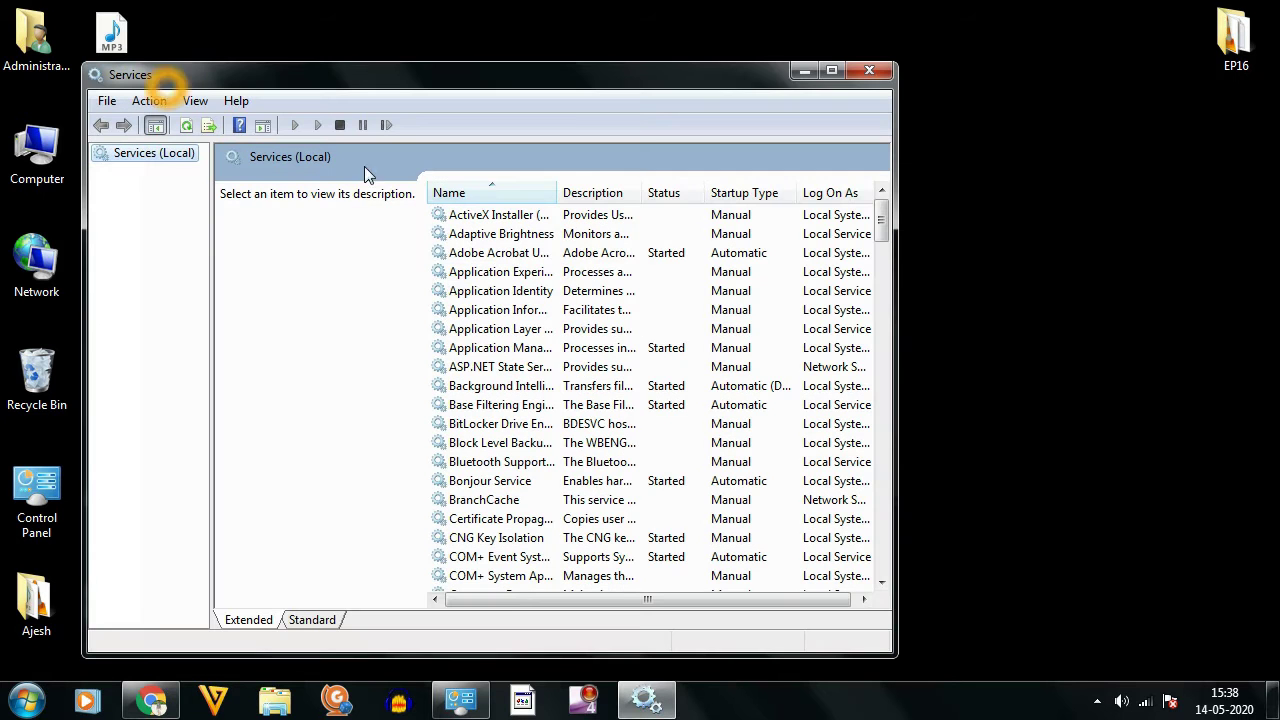
{"action": "left_click", "coordinate": [832, 72]}
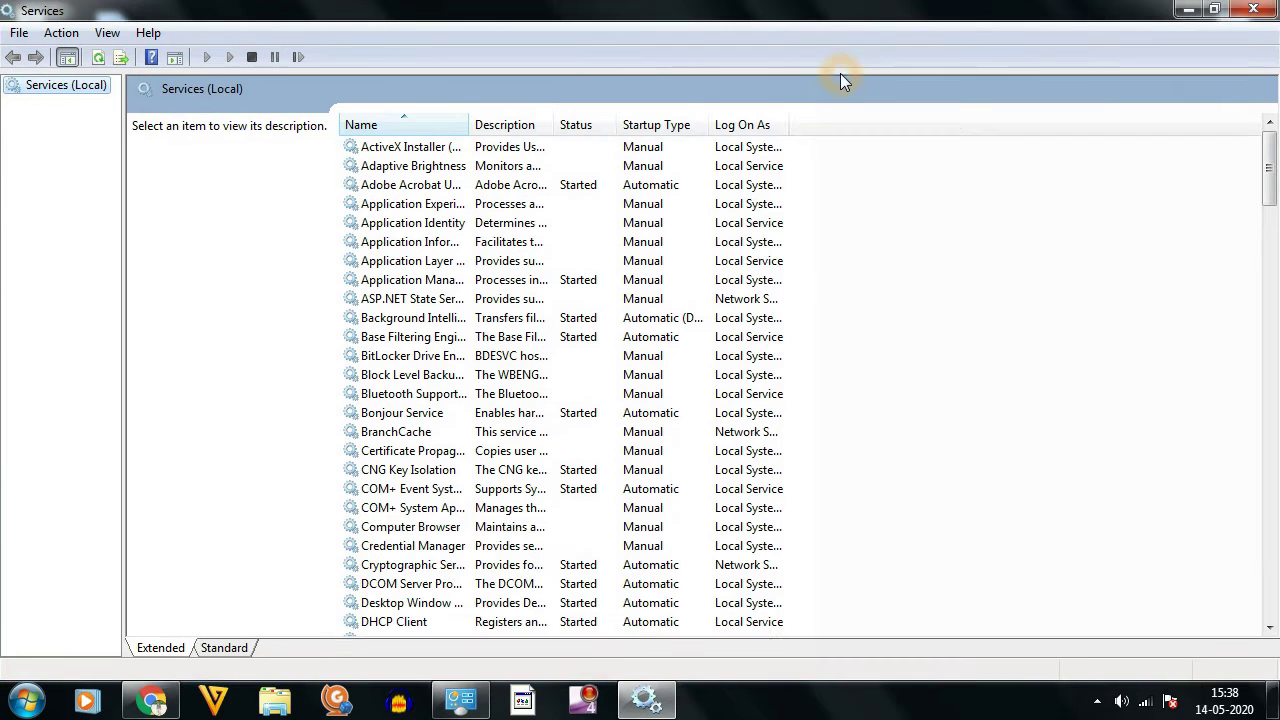
- Widen the Name column of the services list and locate Windows Media Player Network Sharing Service
{"action": "left_click", "coordinate": [418, 508]}
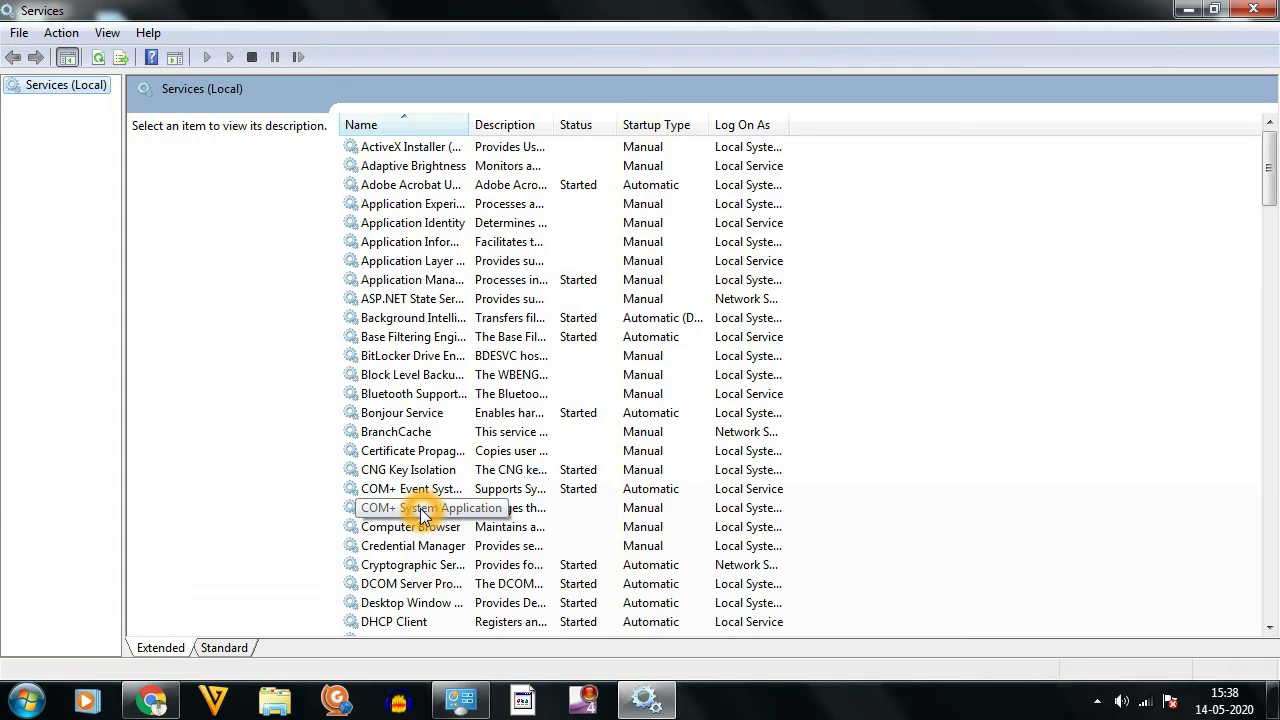
{"action": "left_click_drag", "start_coordinate": [1275, 178], "coordinate": [1272, 555]}
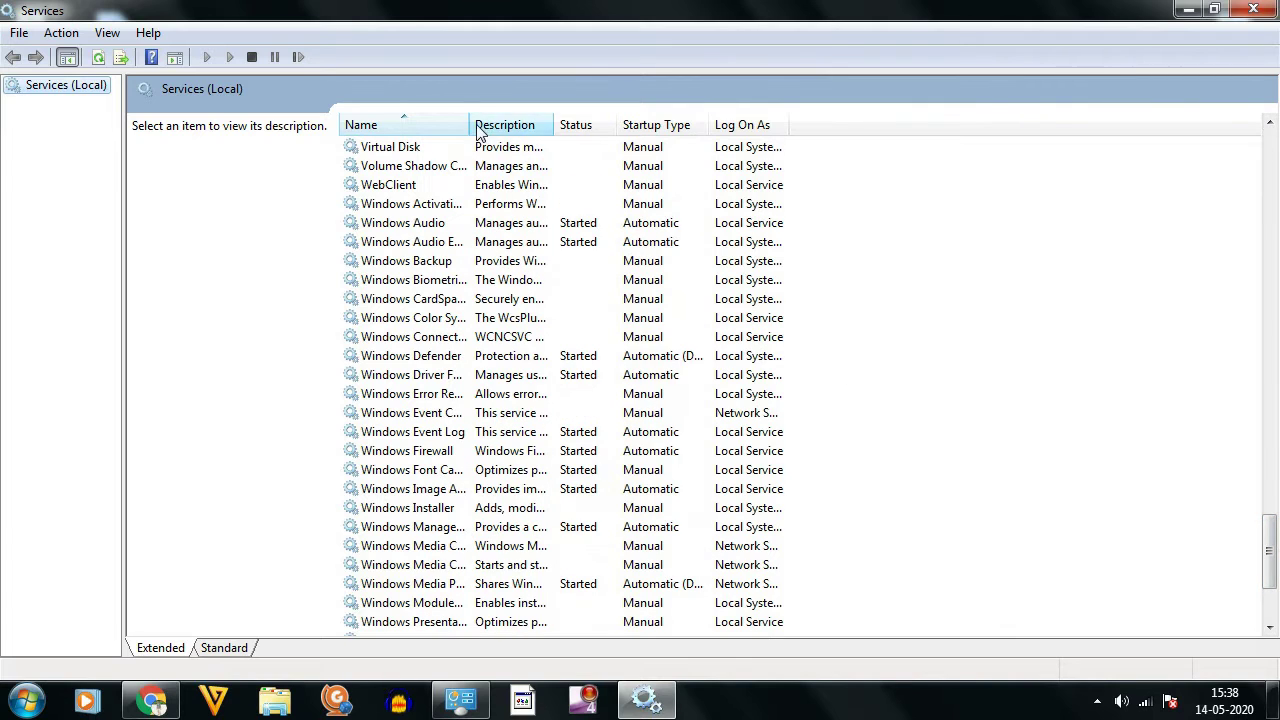
{"action": "left_click_drag", "start_coordinate": [469, 126], "coordinate": [668, 150]}
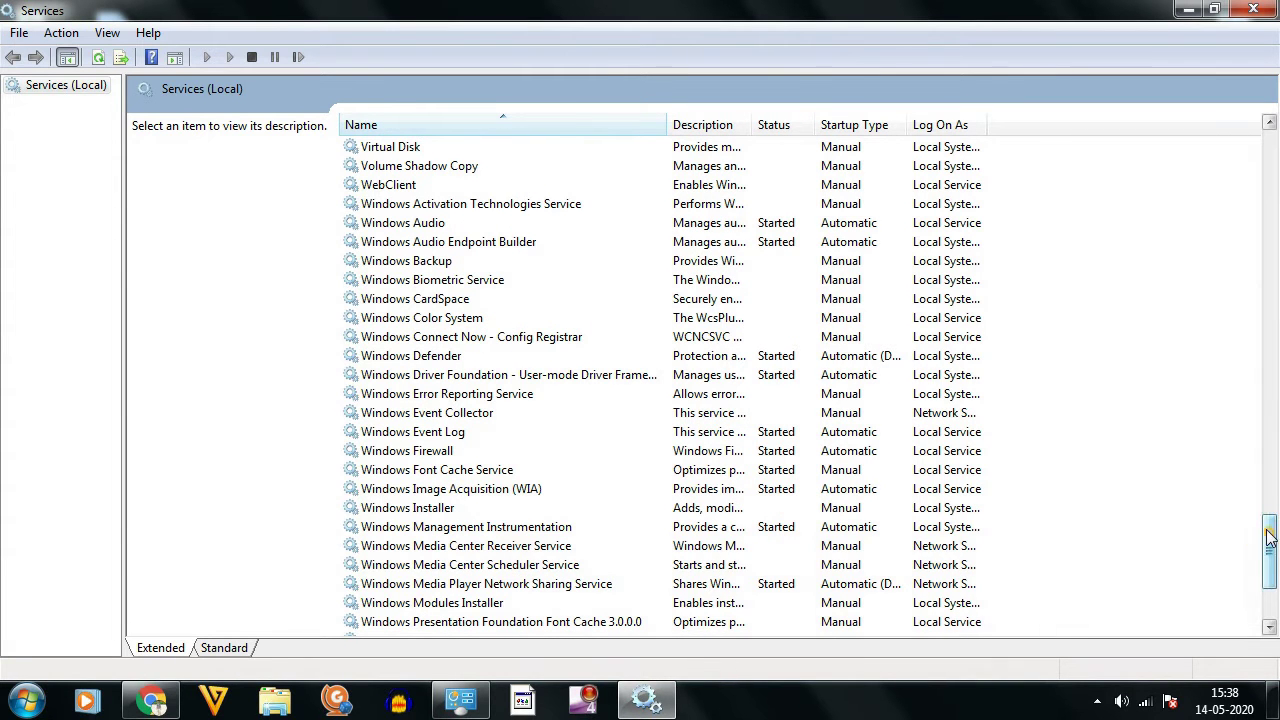
{"action": "left_click_drag", "start_coordinate": [1268, 537], "coordinate": [1270, 563]}
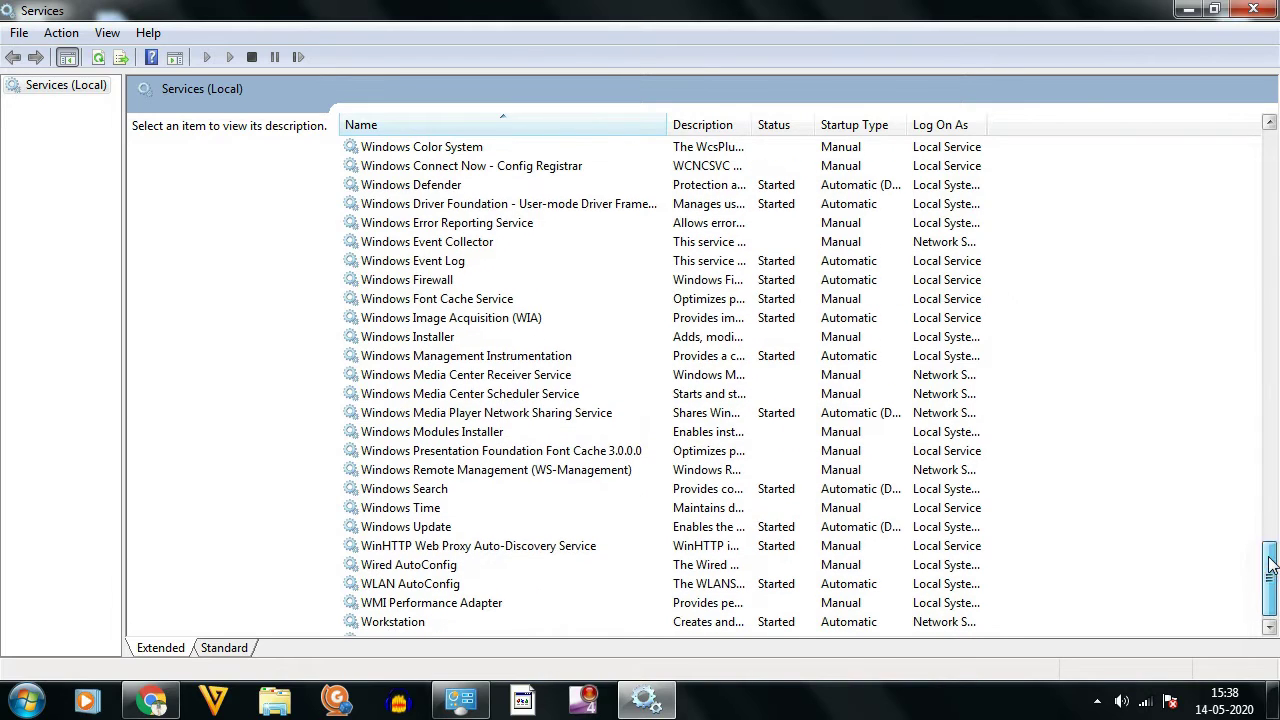
{"action": "left_click", "coordinate": [507, 383]}
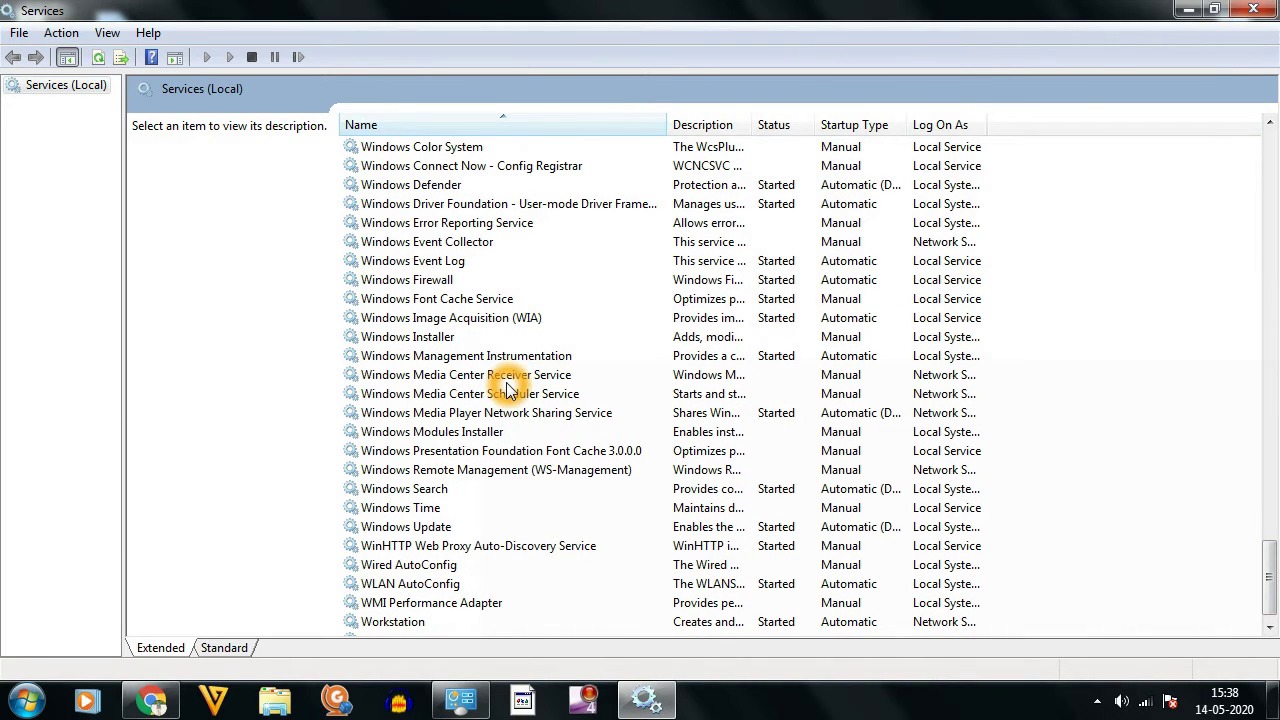
- Stop the Windows Media Player Network Sharing Service and close the Services console
{"action": "left_click", "coordinate": [601, 413]}
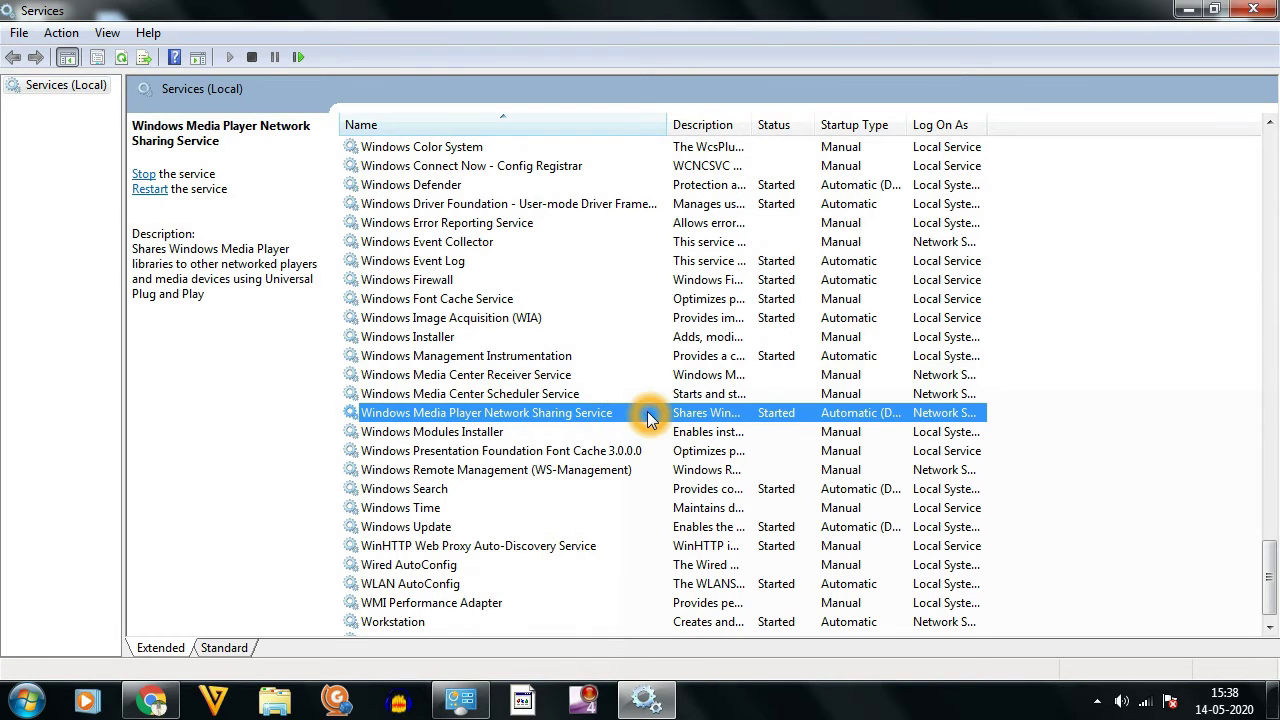
{"action": "right_click", "coordinate": [647, 412]}
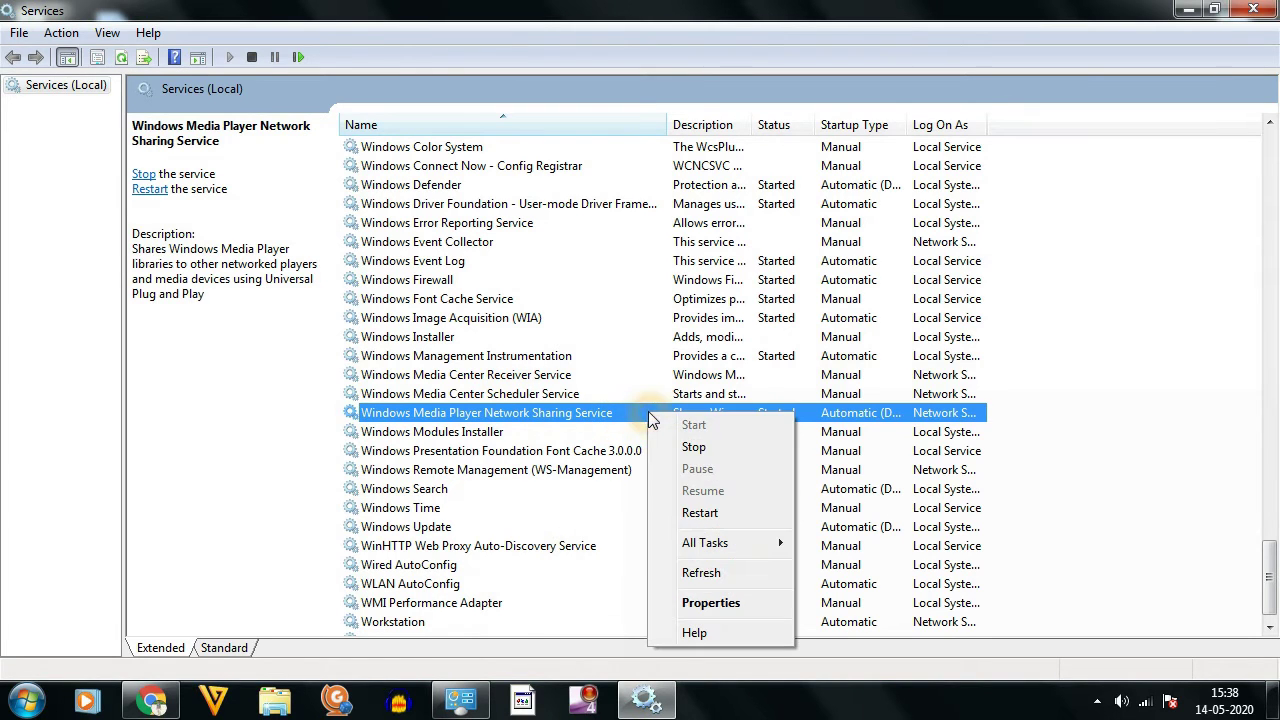
{"action": "left_click", "coordinate": [764, 446]}
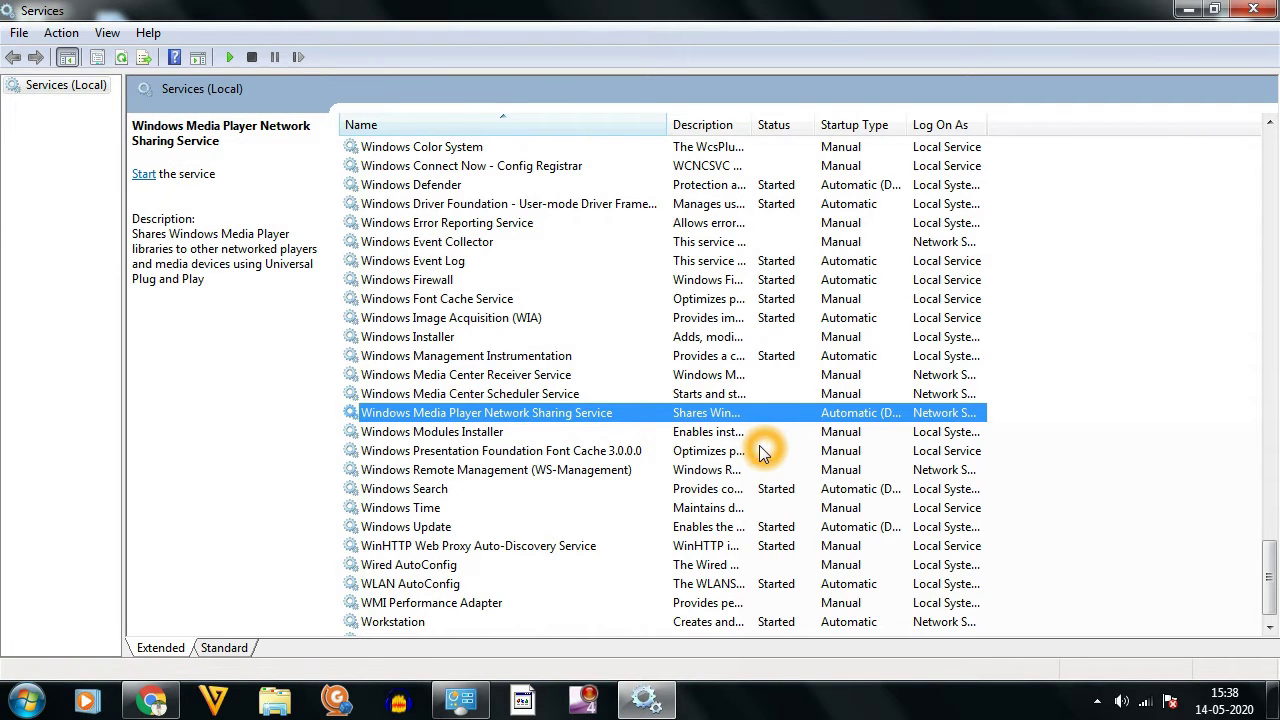
{"action": "left_click", "coordinate": [1248, 9]}
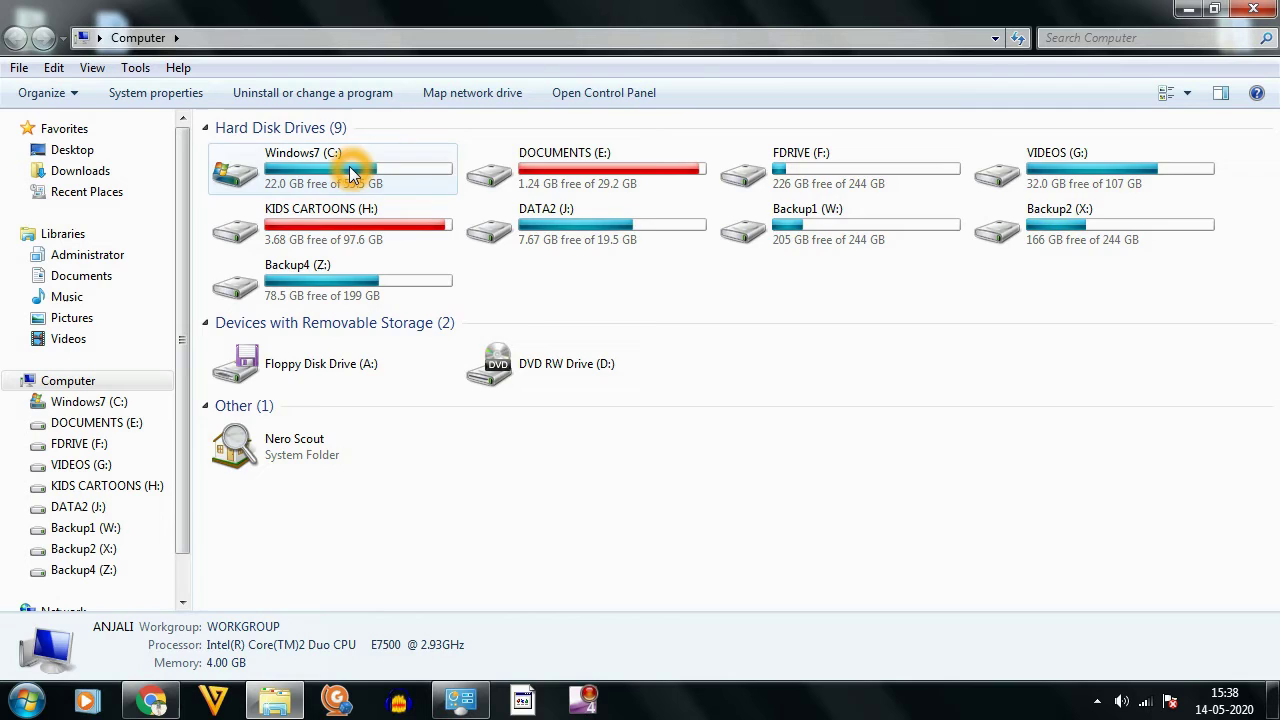
- Open the Windows Media Player folder in Program Files on Windows7 (C:) and select wmpband.dll
{"action": "double_click", "coordinate": [343, 172]}
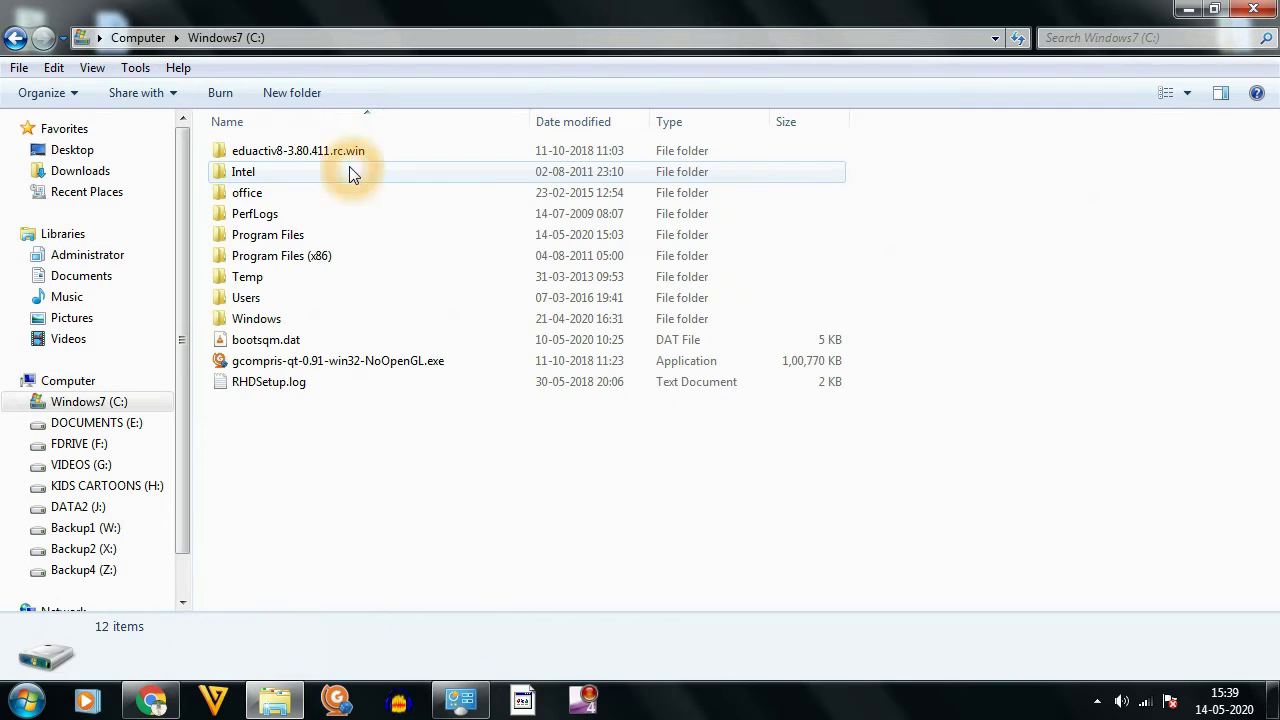
{"action": "double_click", "coordinate": [309, 238]}
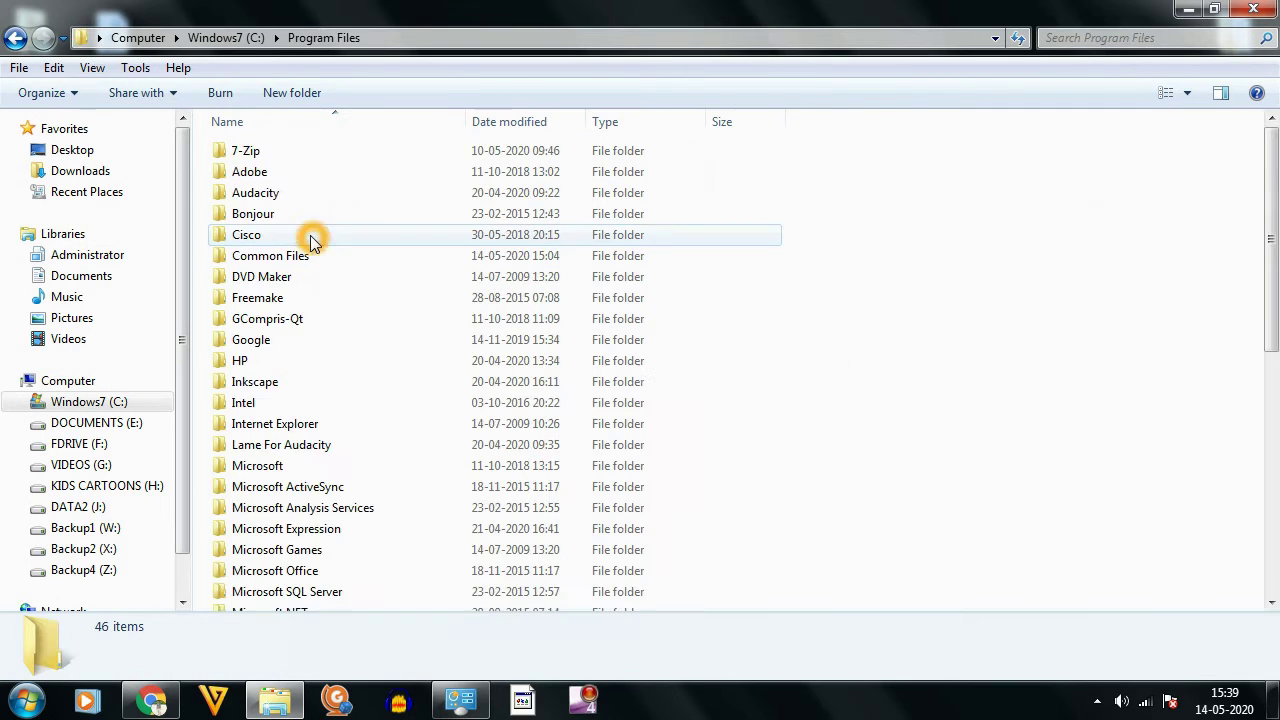
{"action": "scroll", "coordinate": [393, 410], "scroll_direction": "down", "scroll_amount": 1}
{"action": "scroll", "coordinate": [393, 410], "scroll_direction": "down", "scroll_amount": 6}
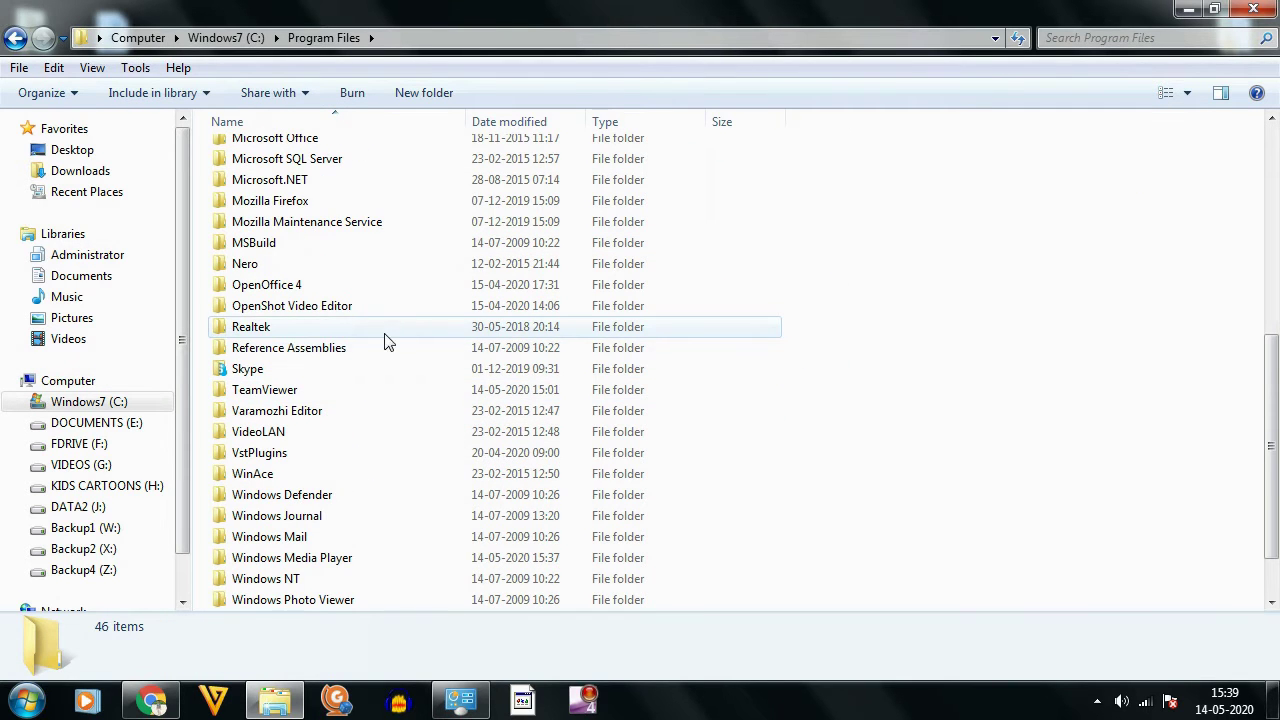
{"action": "scroll", "coordinate": [388, 342], "scroll_direction": "down", "scroll_amount": 1}
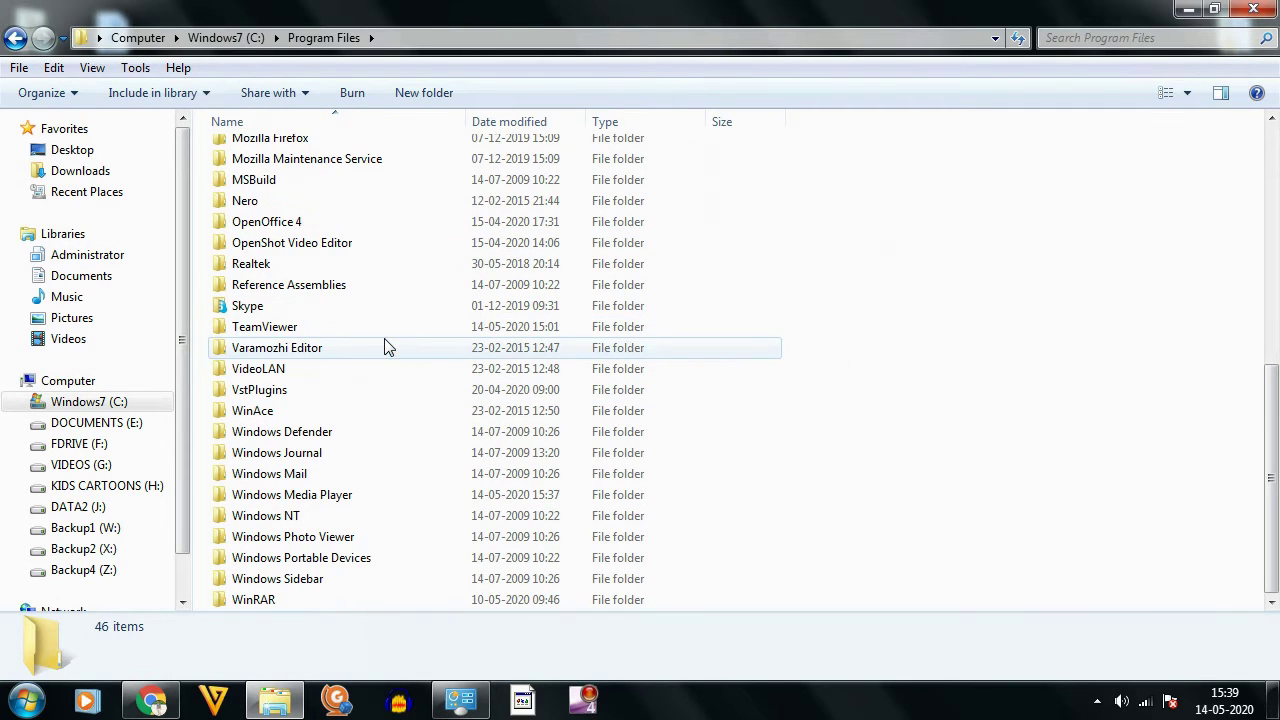
{"action": "double_click", "coordinate": [401, 500]}
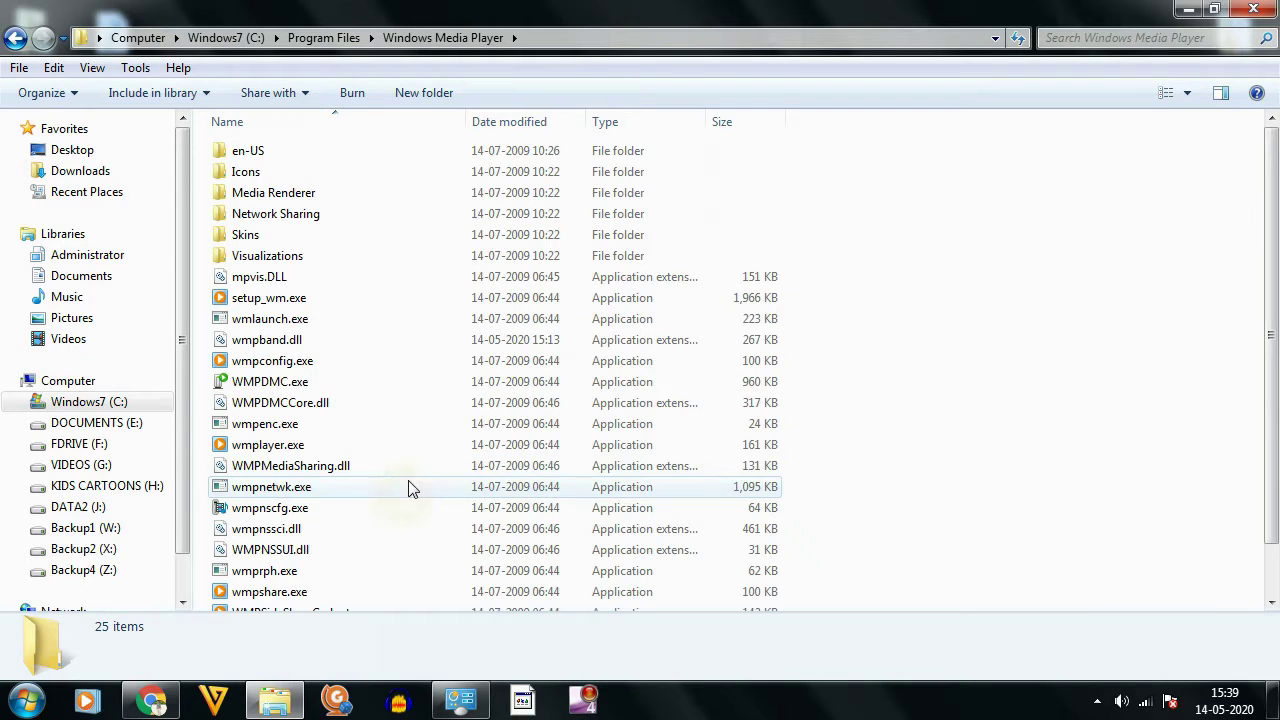
{"action": "left_click", "coordinate": [284, 341]}
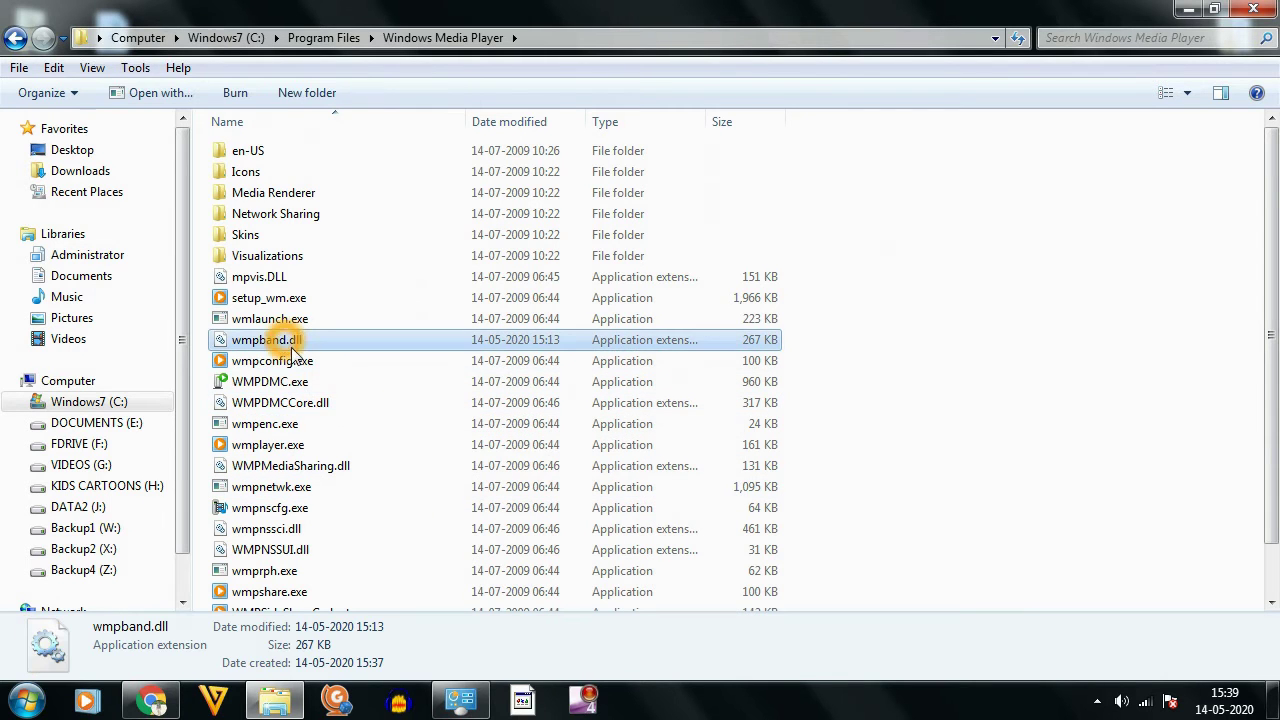
- Shrink the folder window to a floating size, move it clear of the Run dialog's area, and keep wmpband.dll in view
{"action": "left_click", "coordinate": [1212, 10]}
{"action": "left_click_drag", "start_coordinate": [826, 186], "coordinate": [966, 61]}
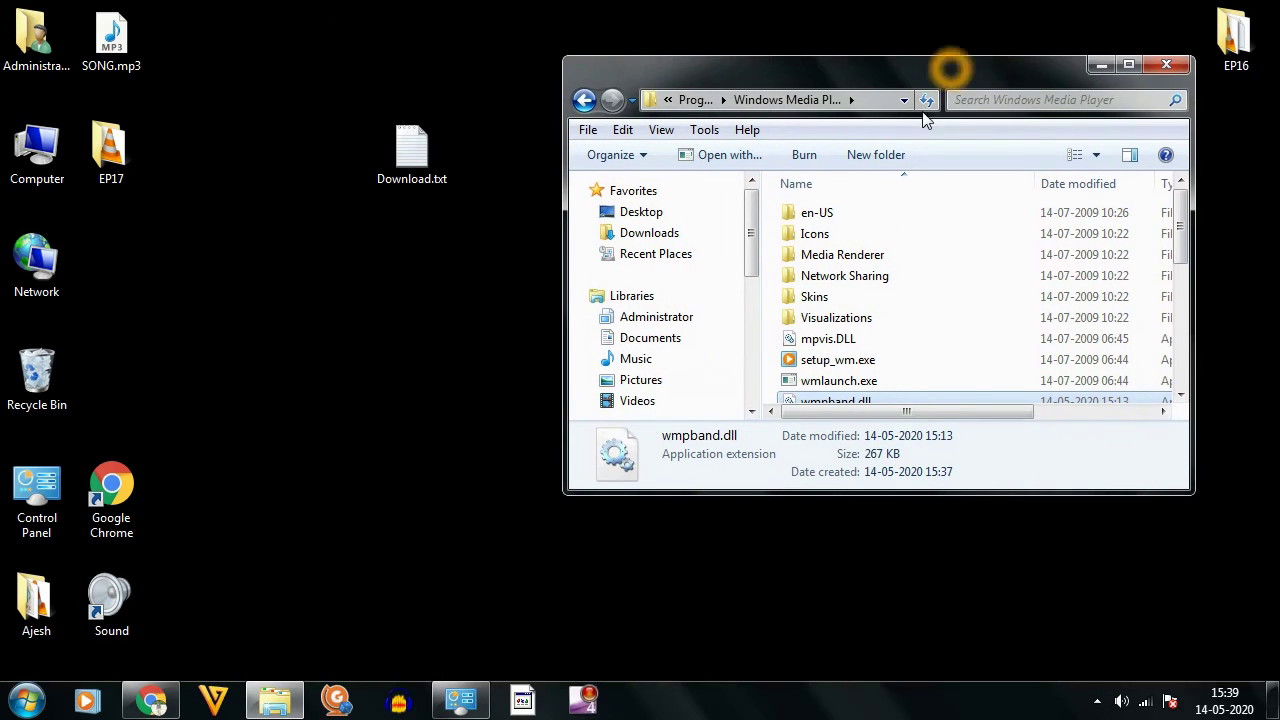
{"action": "left_click_drag", "start_coordinate": [1182, 224], "coordinate": [1182, 240]}
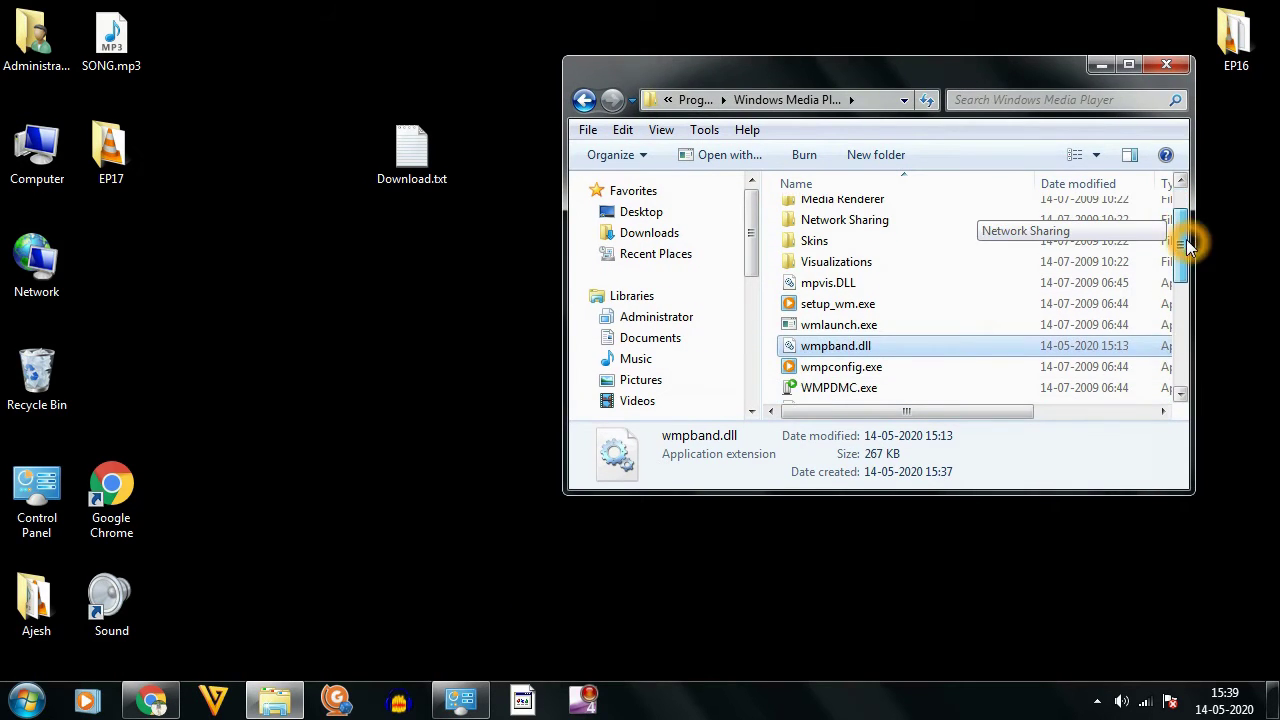
- Register wmpband.dll from the Windows Media Player folder by running regsvr32 with its full path in the Run dialog, and dismiss the message
{"action": "left_click", "coordinate": [27, 700]}
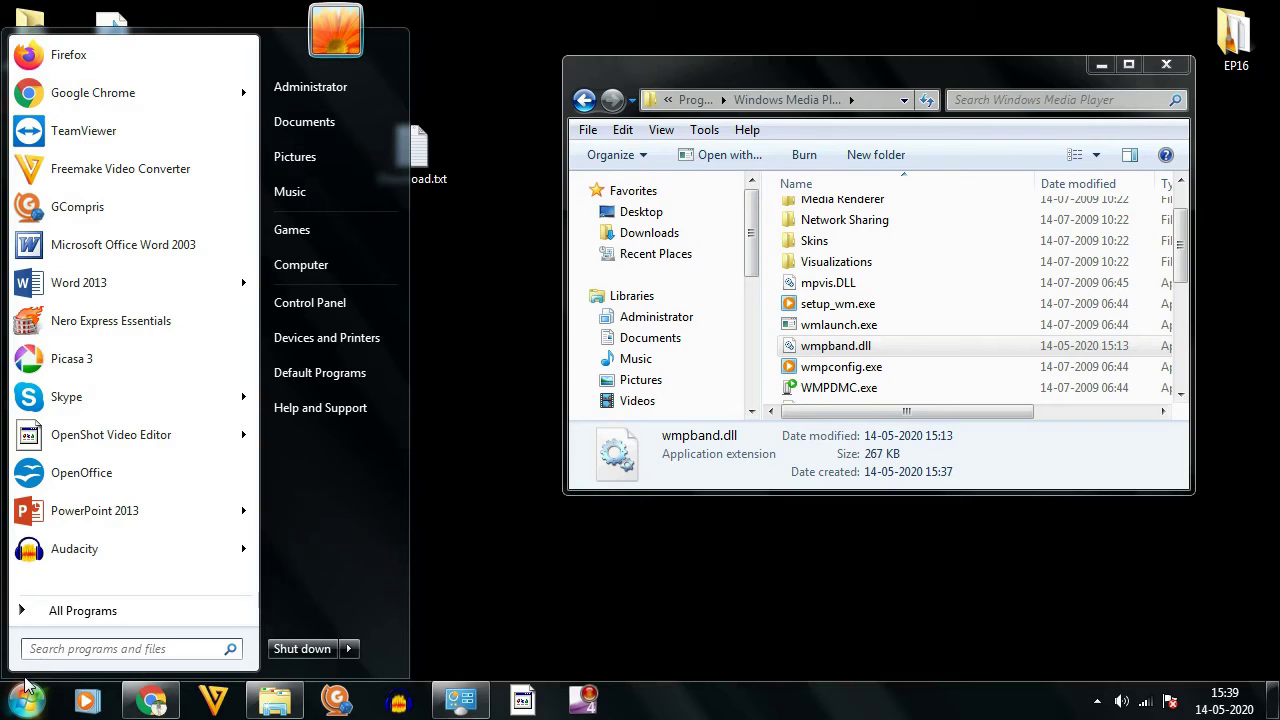
{"action": "type", "text": "run"}
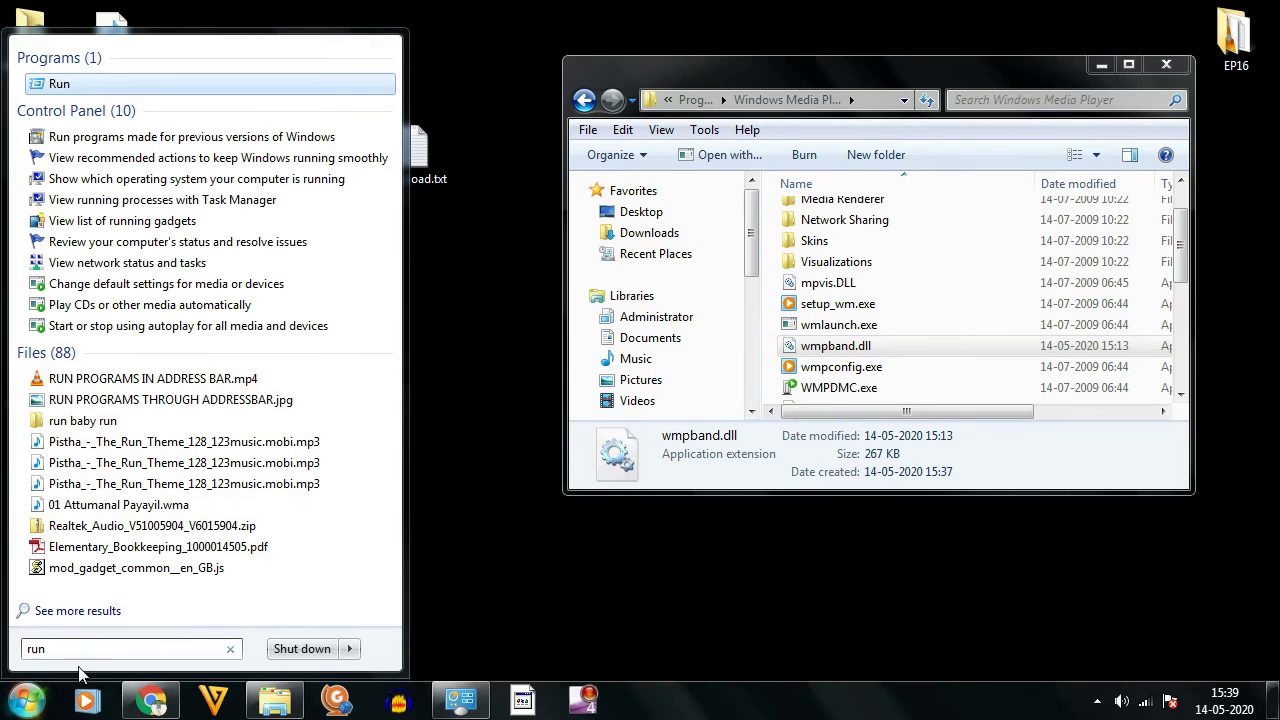
{"action": "left_click", "coordinate": [88, 86]}
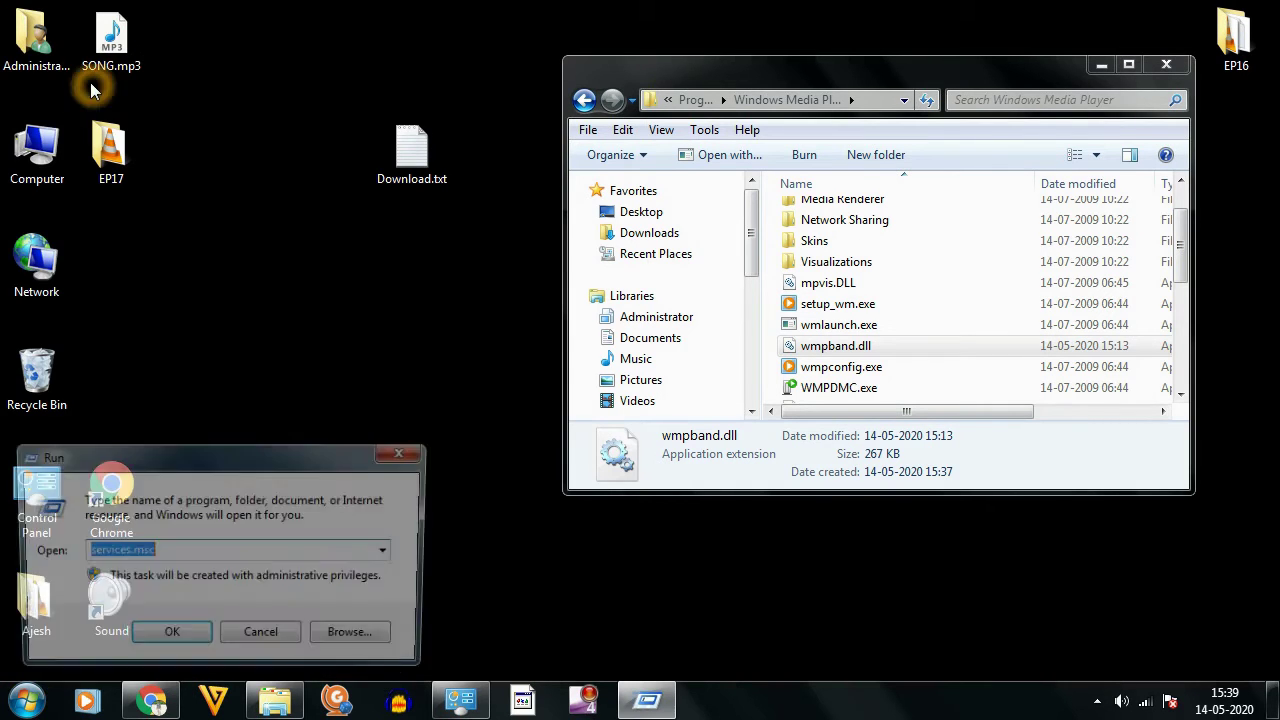
{"action": "type", "text": "re"}
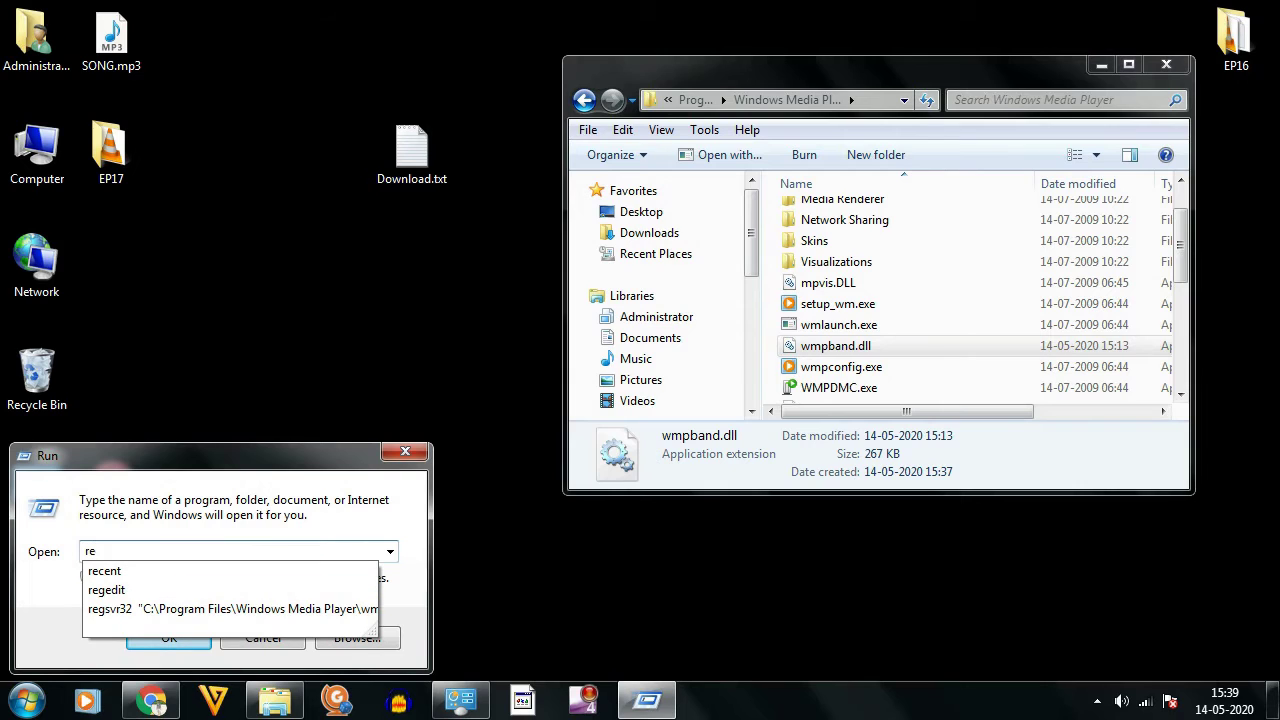
{"action": "type", "text": "g"}
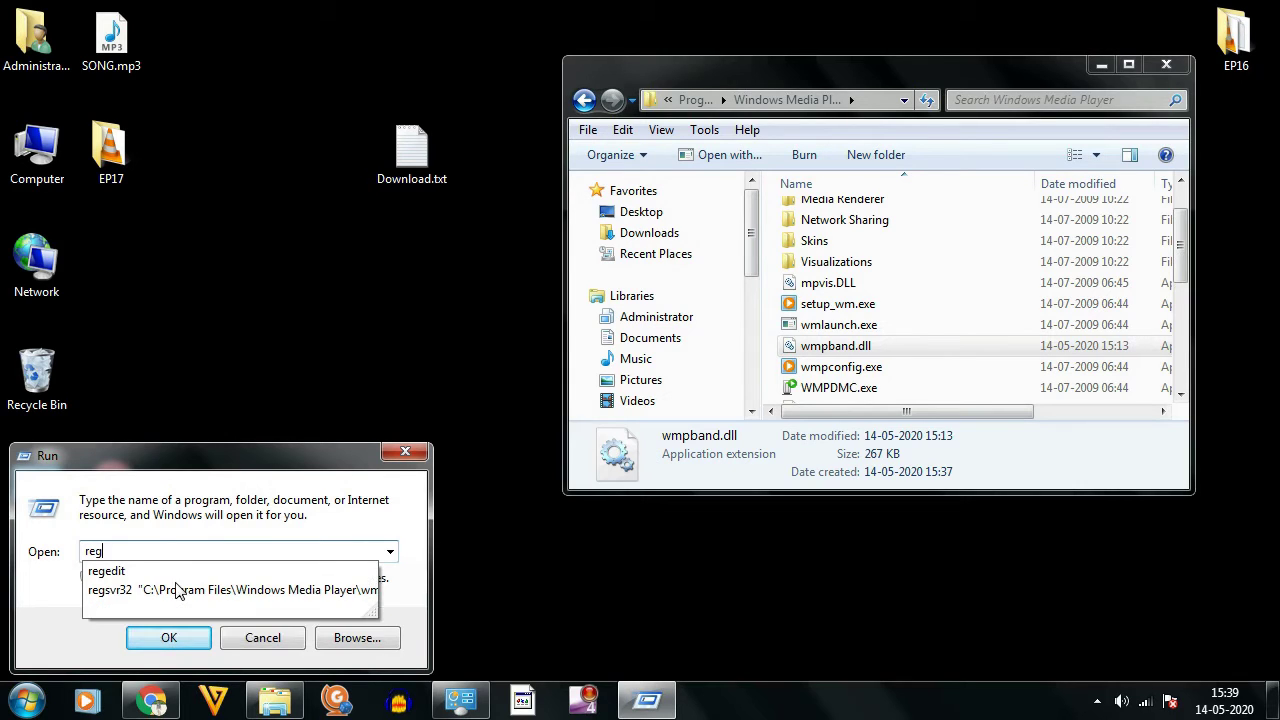
{"action": "type", "text": "svr32"}
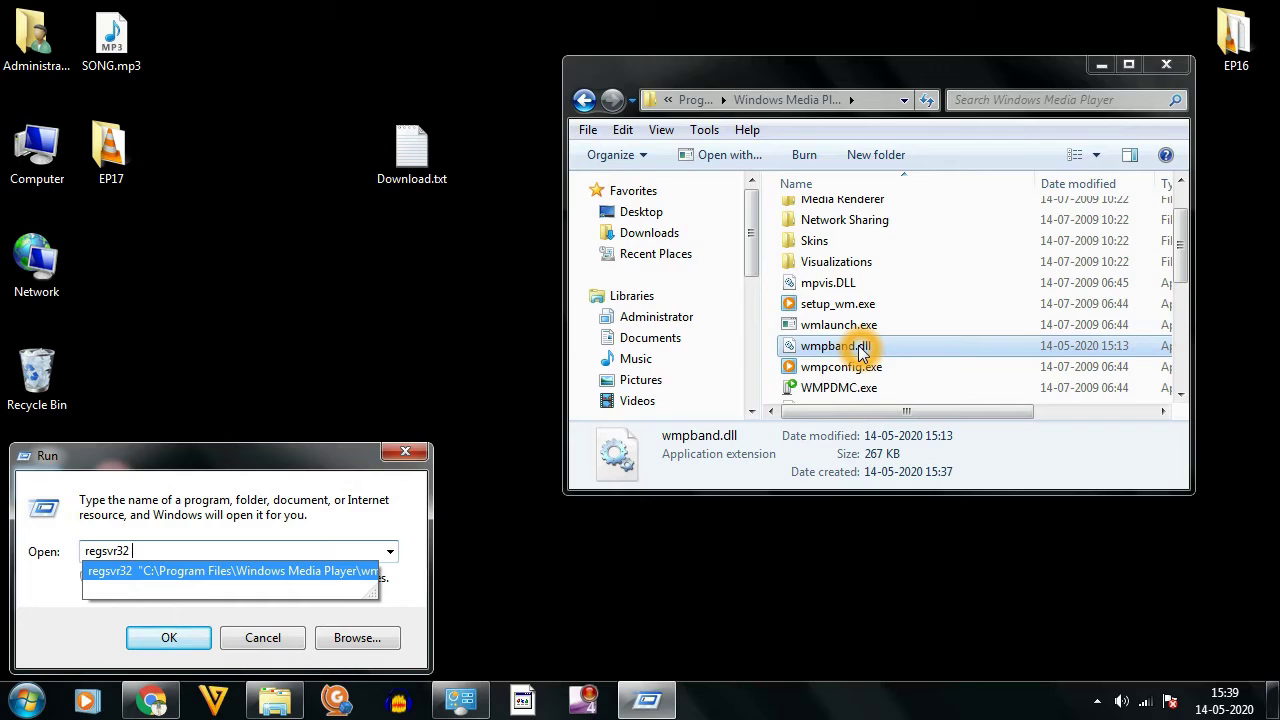
{"action": "left_click_drag", "start_coordinate": [858, 350], "coordinate": [303, 547]}
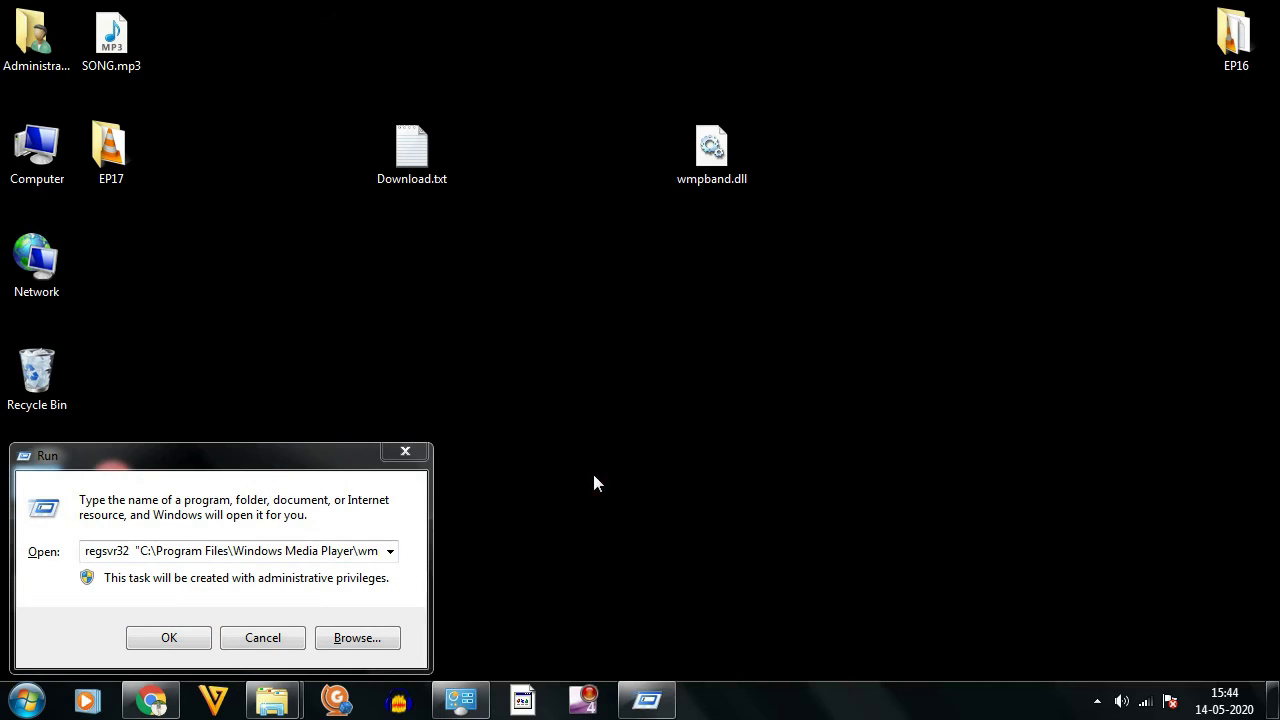
{"action": "left_click", "coordinate": [169, 633]}
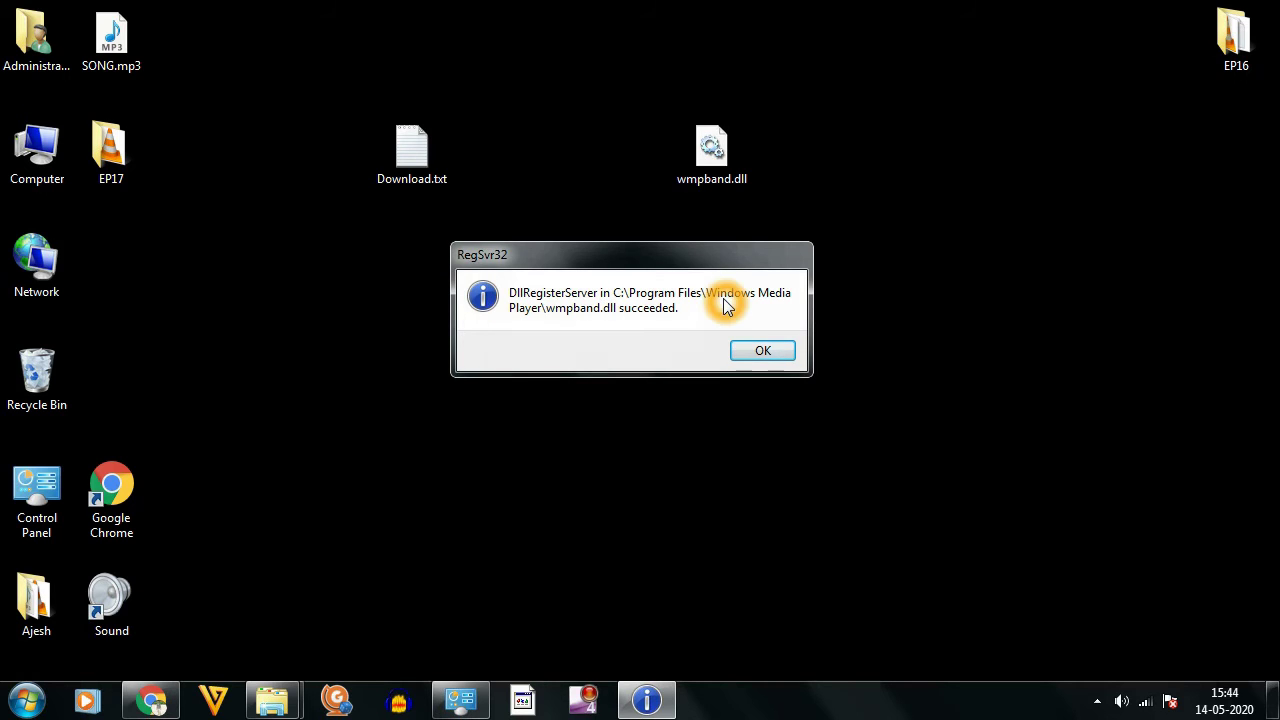
{"action": "left_click", "coordinate": [762, 352]}
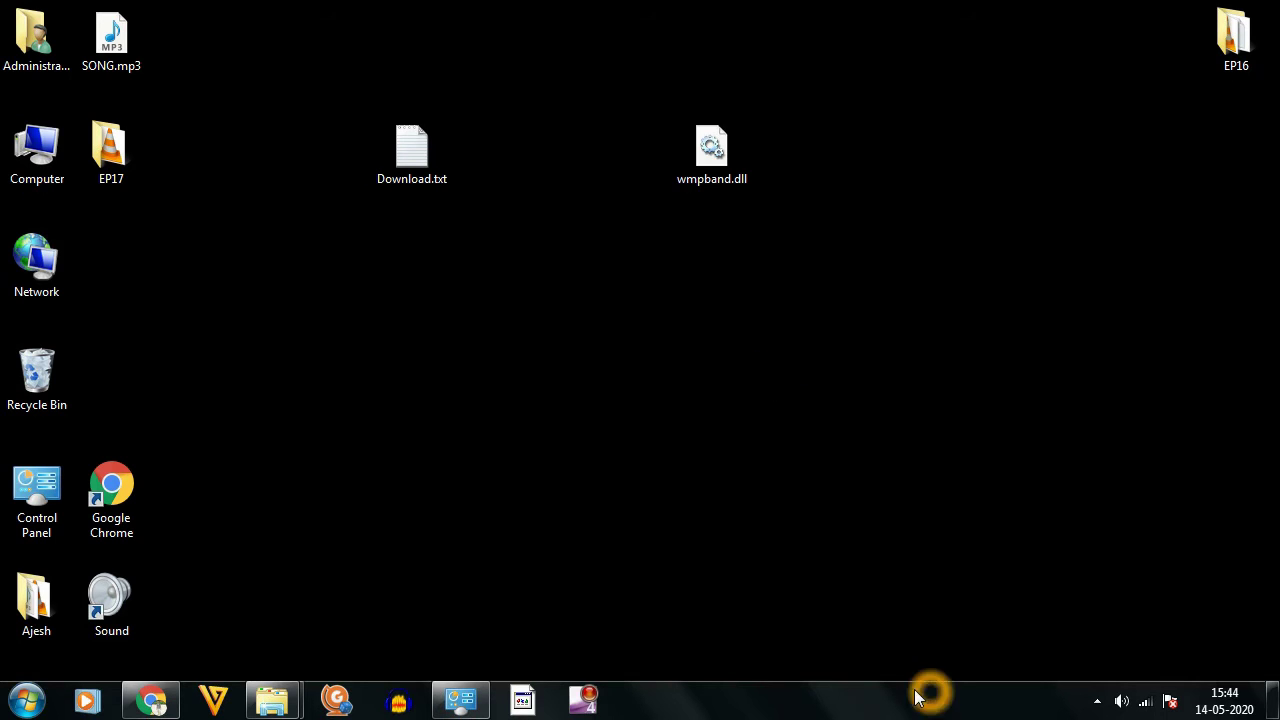
- Play the desktop file SONG.mp3 in Windows Media Player, maximize the player, and minimize it to the taskbar
{"action": "left_click", "coordinate": [90, 706]}
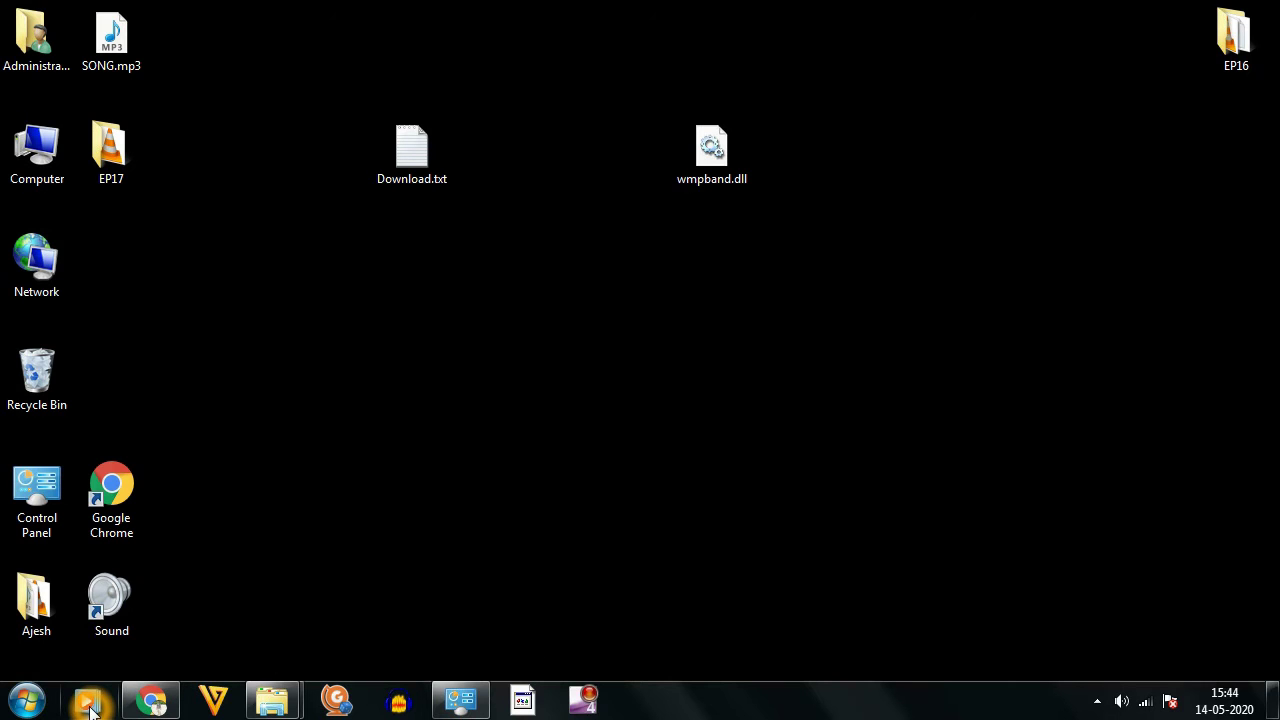
{"action": "right_click", "coordinate": [132, 45]}
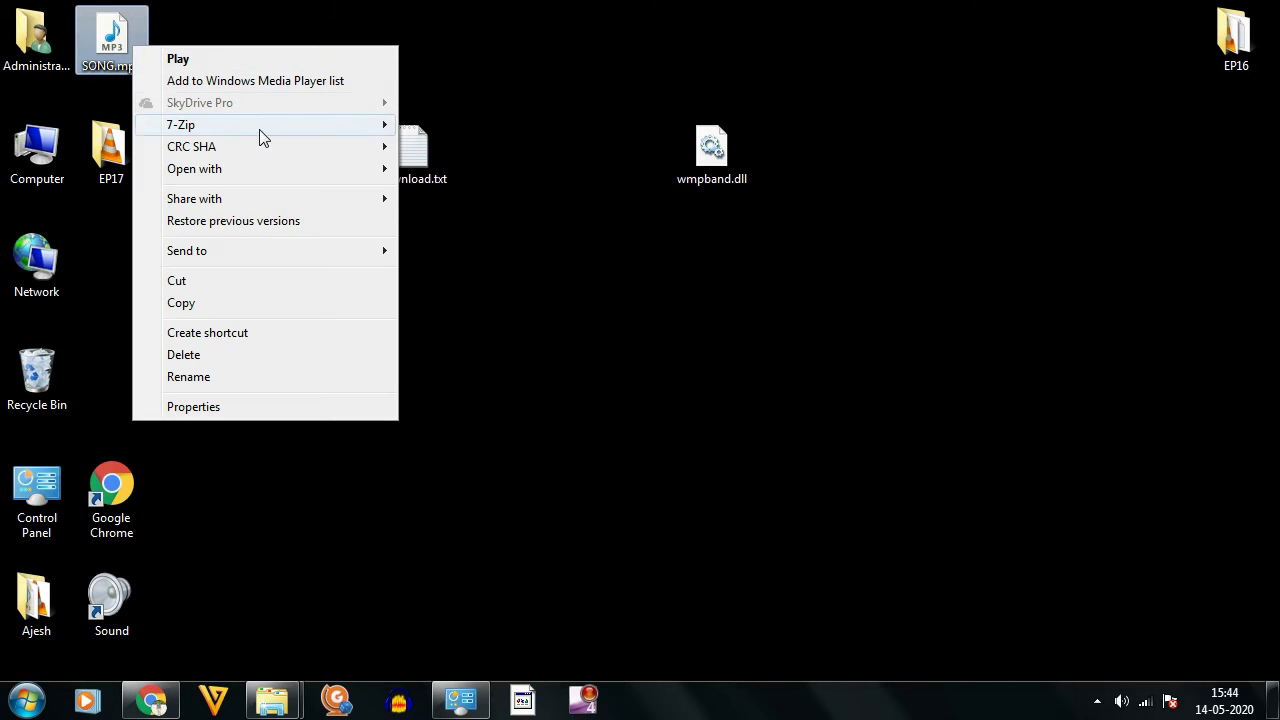
{"action": "left_click", "coordinate": [333, 82]}
{"action": "left_click", "coordinate": [352, 167]}
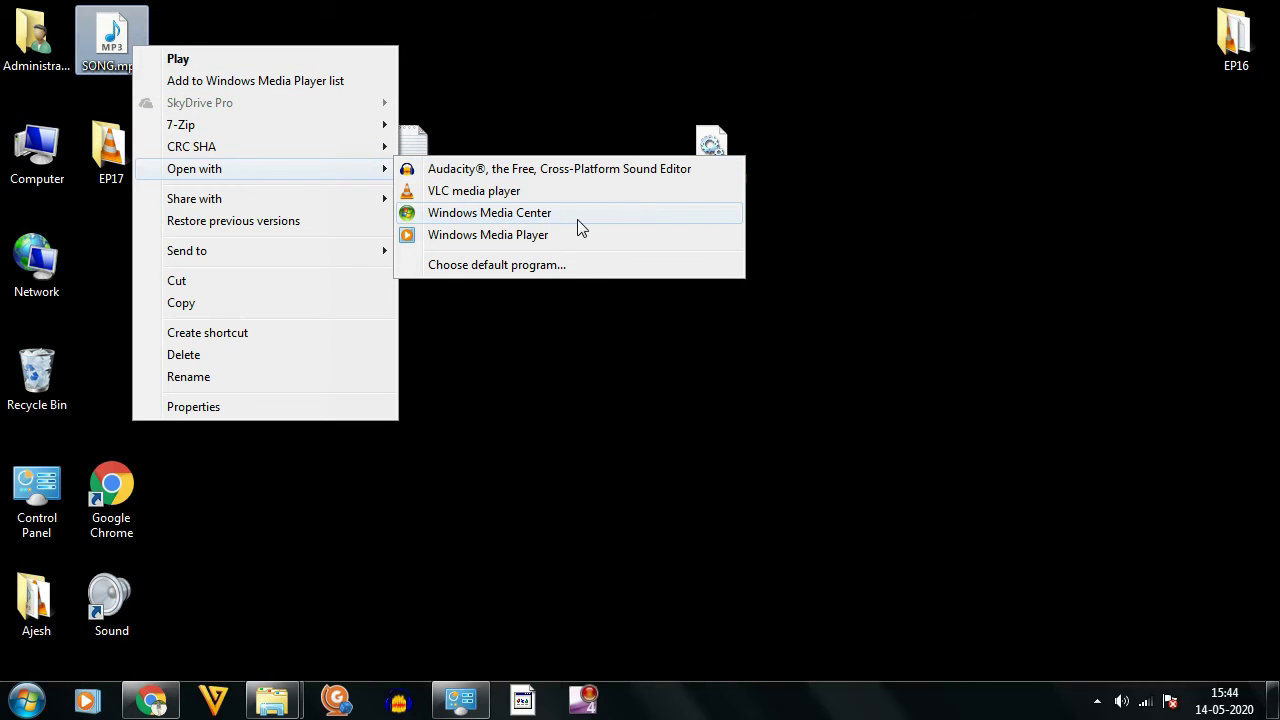
{"action": "left_click", "coordinate": [610, 236]}
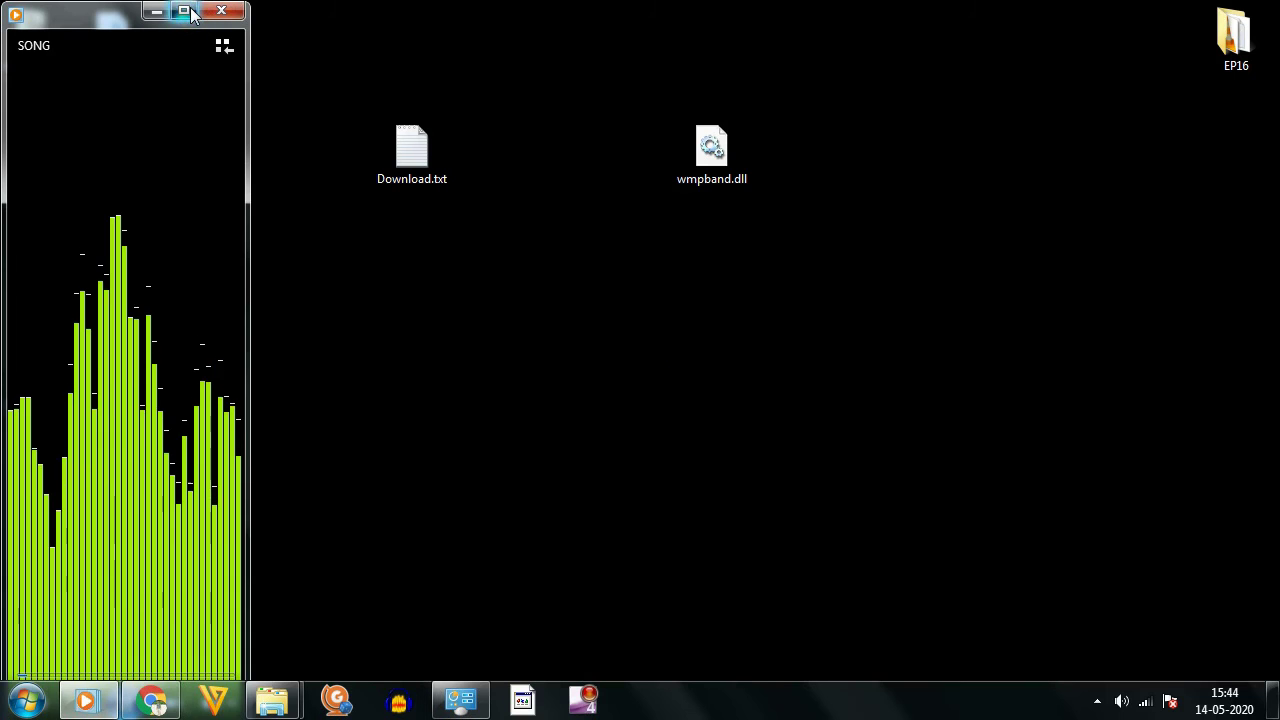
{"action": "left_click", "coordinate": [184, 10]}
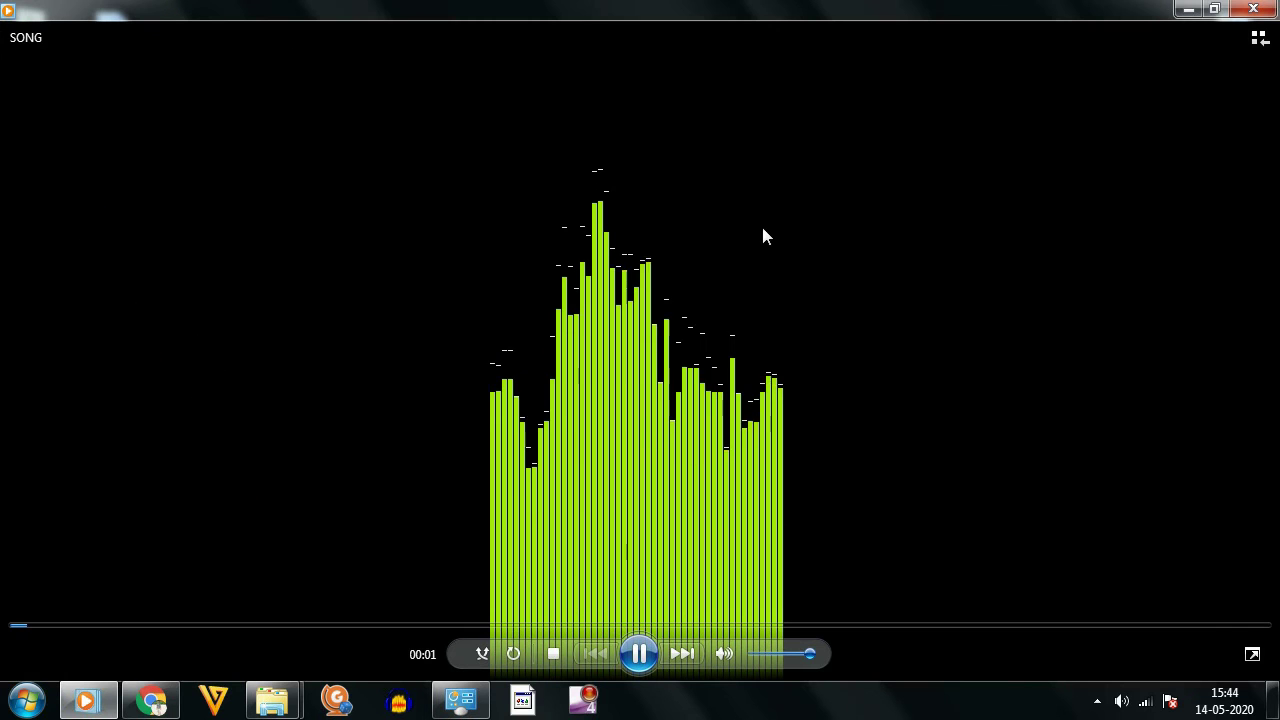
{"action": "left_click", "coordinate": [1188, 10]}
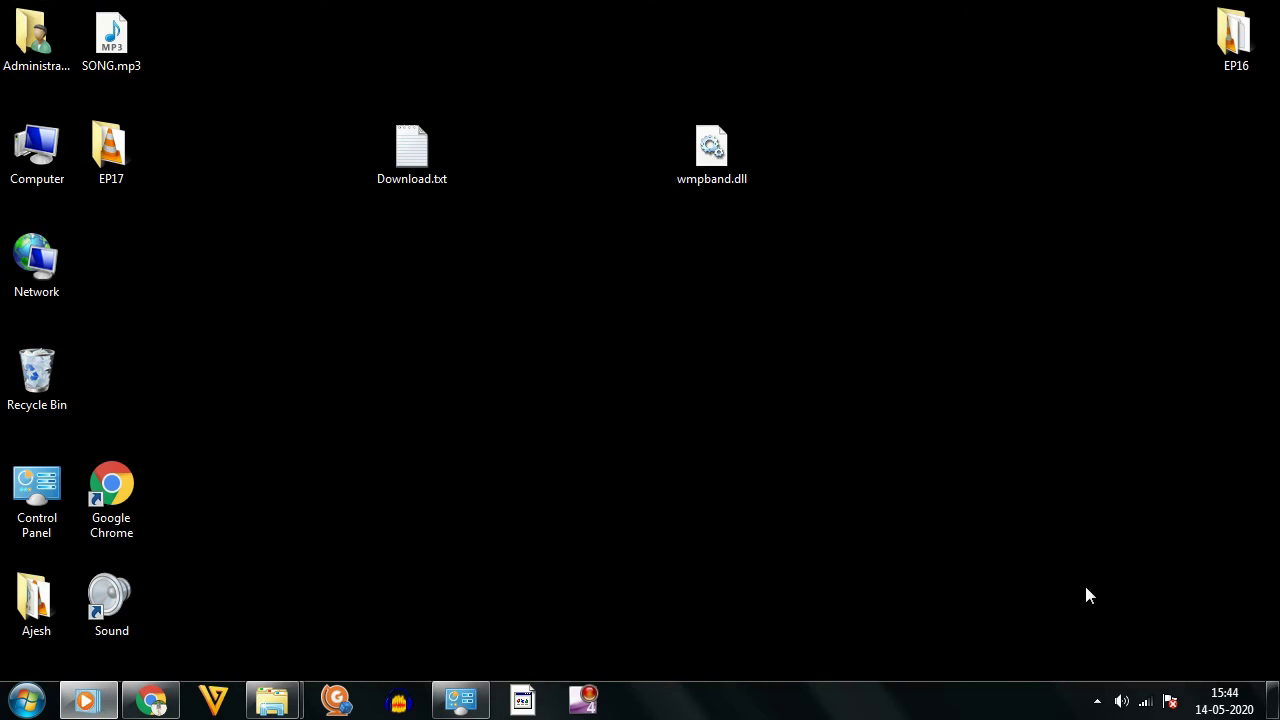
- Enable the Windows Media Player toolbar on the taskbar and accept the compatibility prompt
{"action": "right_click", "coordinate": [966, 710]}
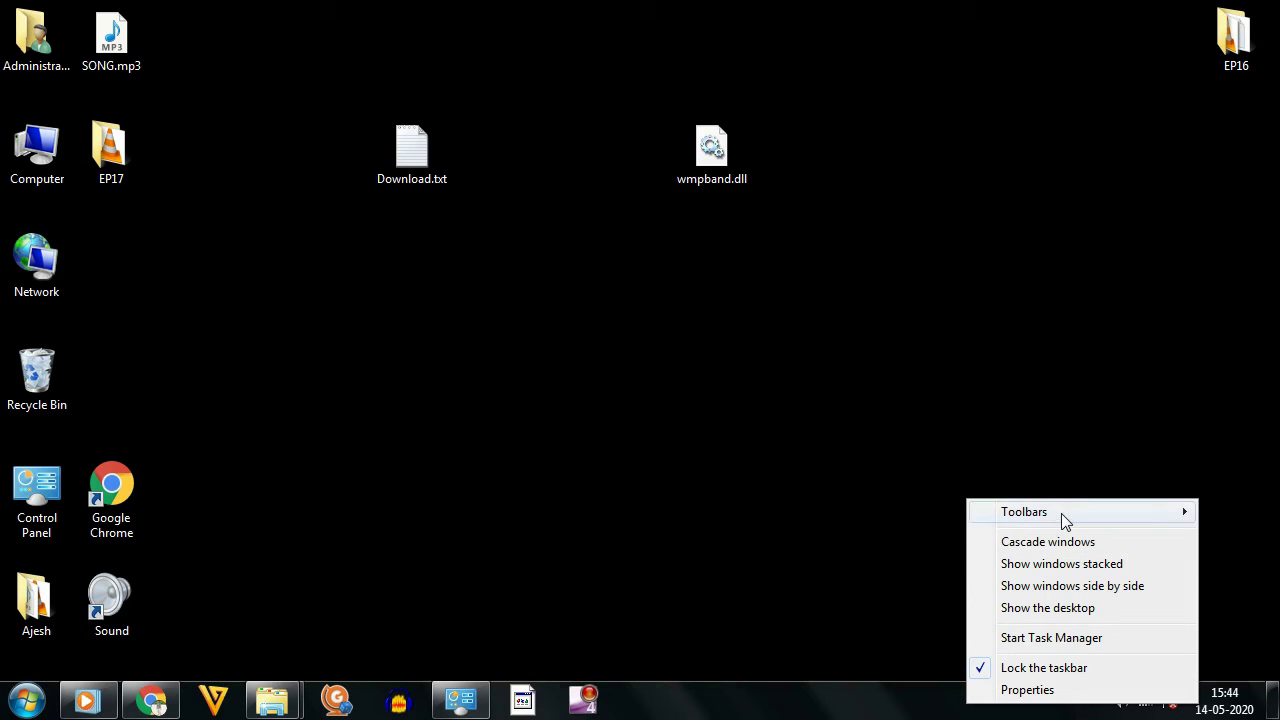
{"action": "mouse_move", "coordinate": [1062, 512]}
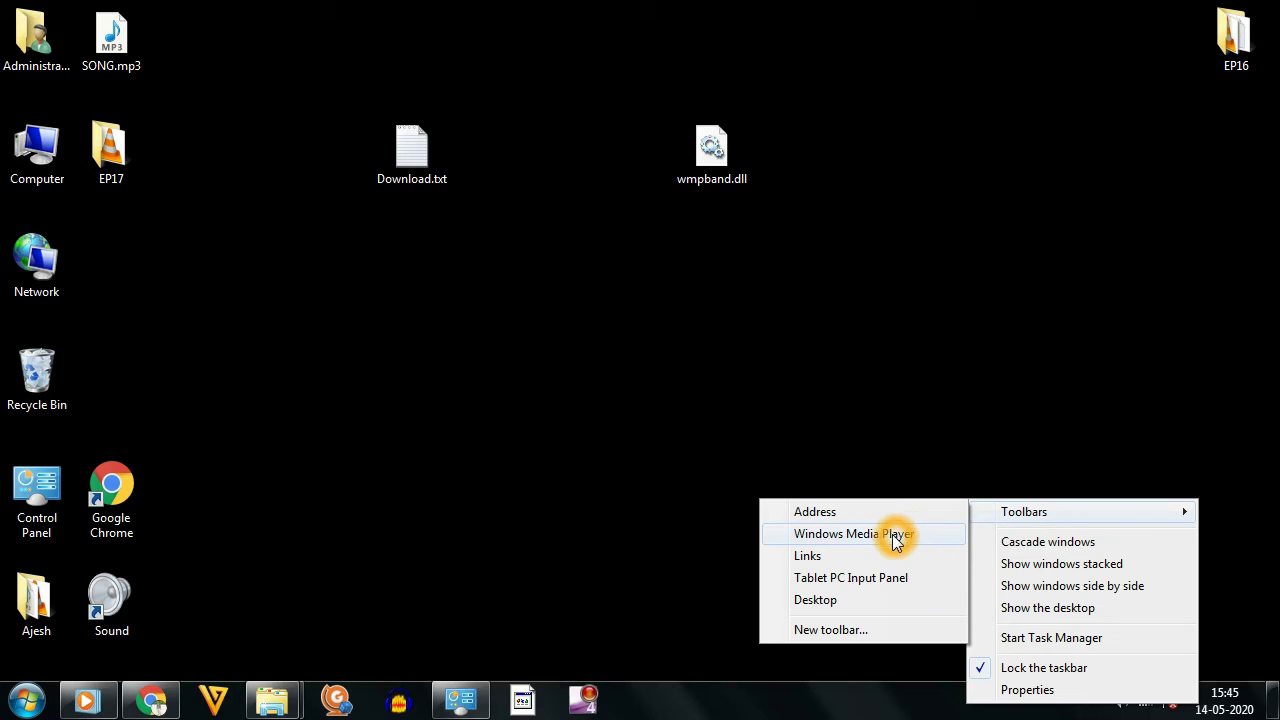
{"action": "left_click", "coordinate": [784, 536]}
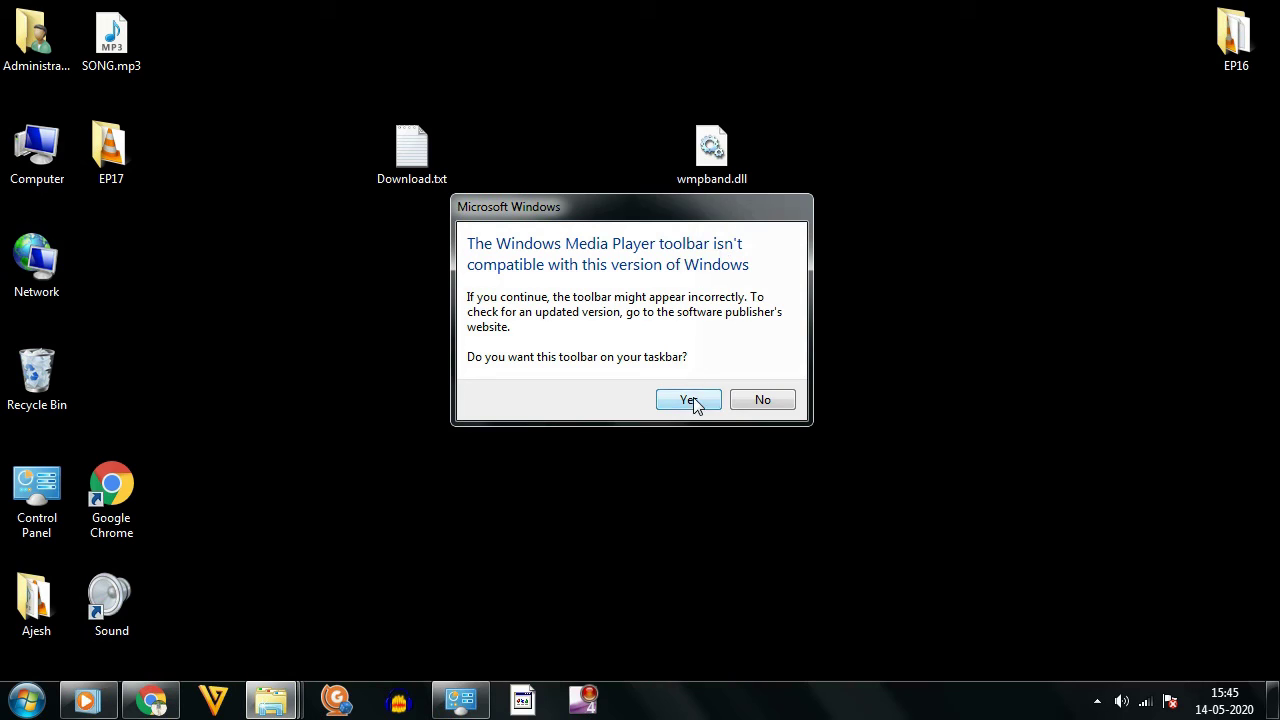
{"action": "left_click", "coordinate": [690, 400]}
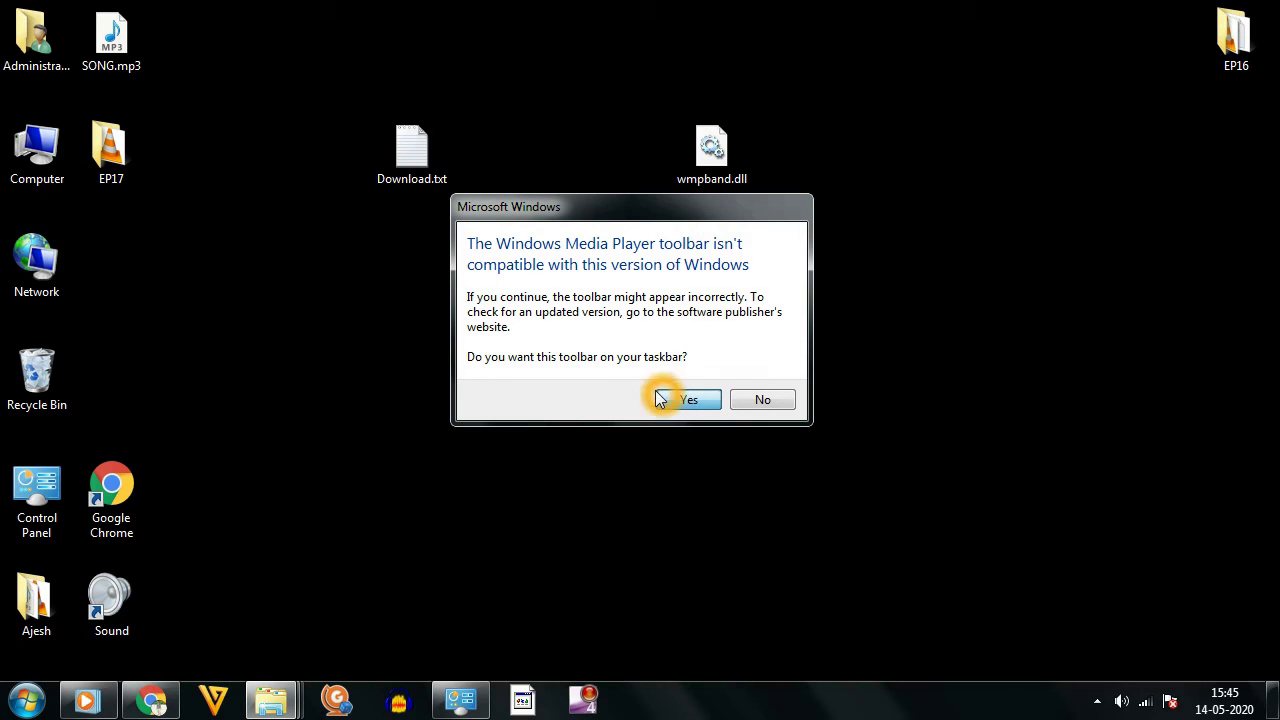
{"action": "left_click", "coordinate": [689, 400]}
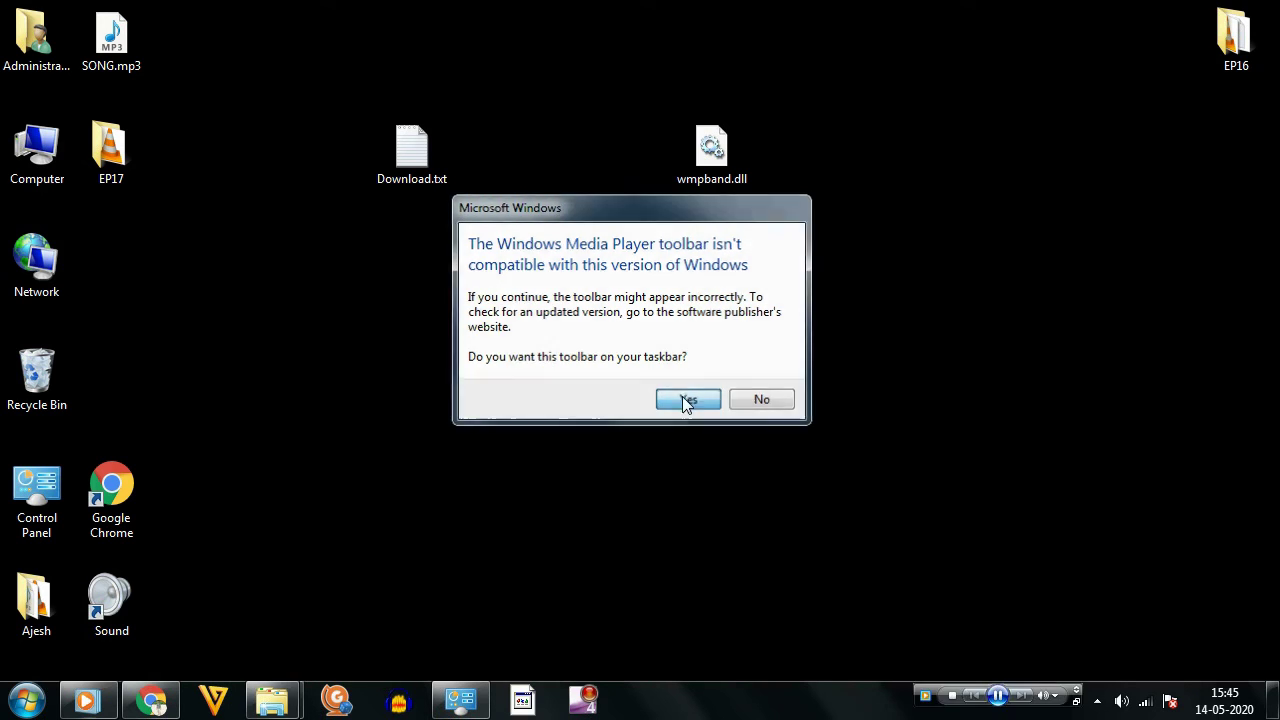
- Test the taskbar player toolbar by toggling playback of the song with its pause/play control
{"action": "mouse_move", "coordinate": [983, 712]}
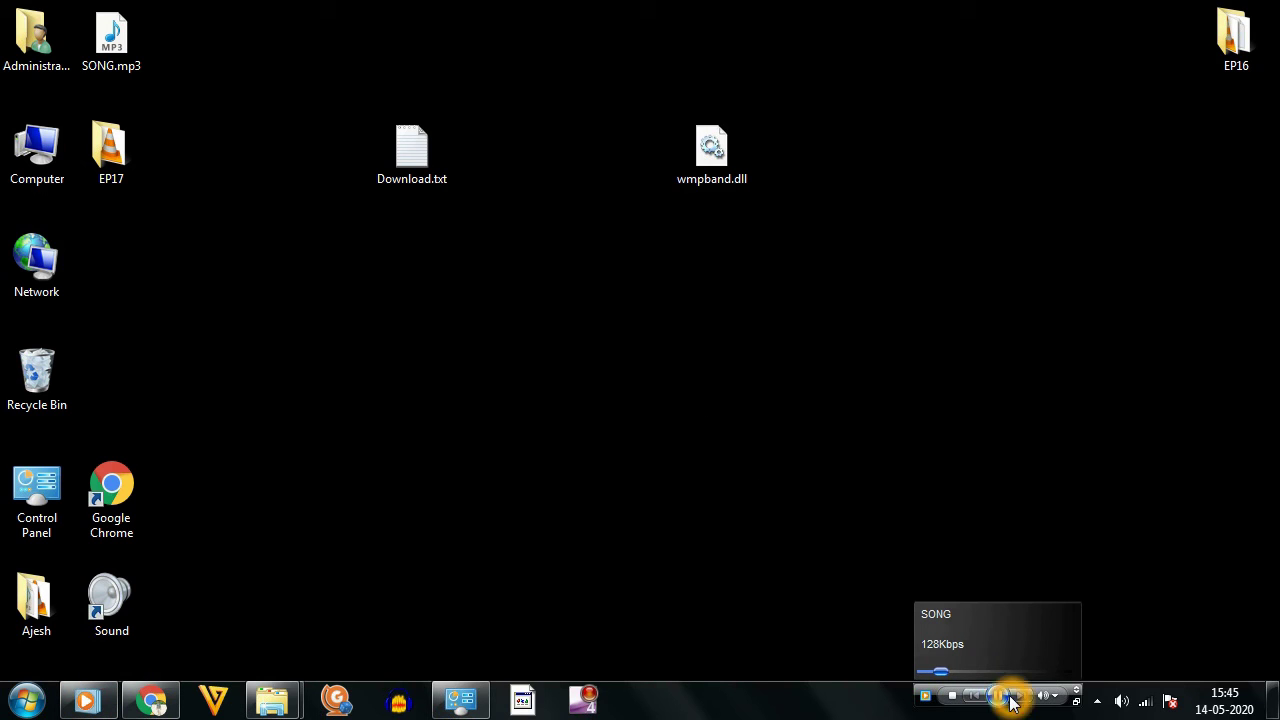
{"action": "left_click", "coordinate": [807, 711]}
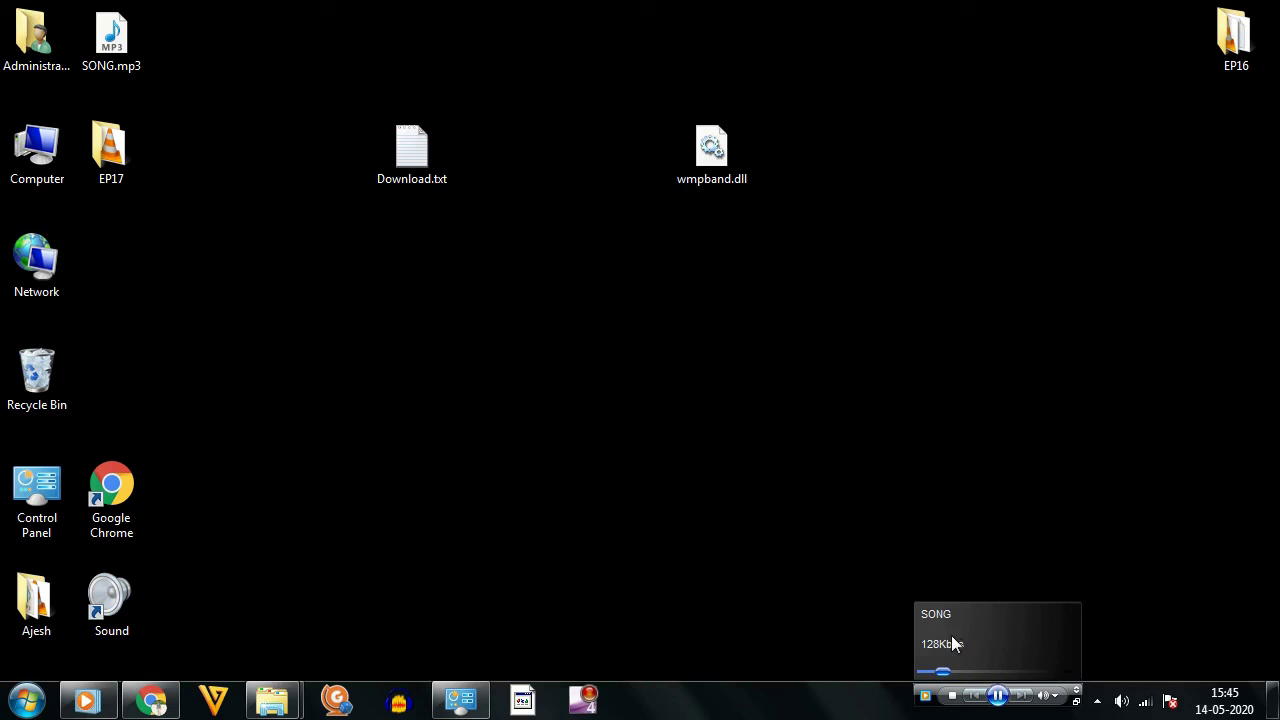
{"action": "left_click", "coordinate": [990, 704]}
{"action": "left_click", "coordinate": [993, 698]}
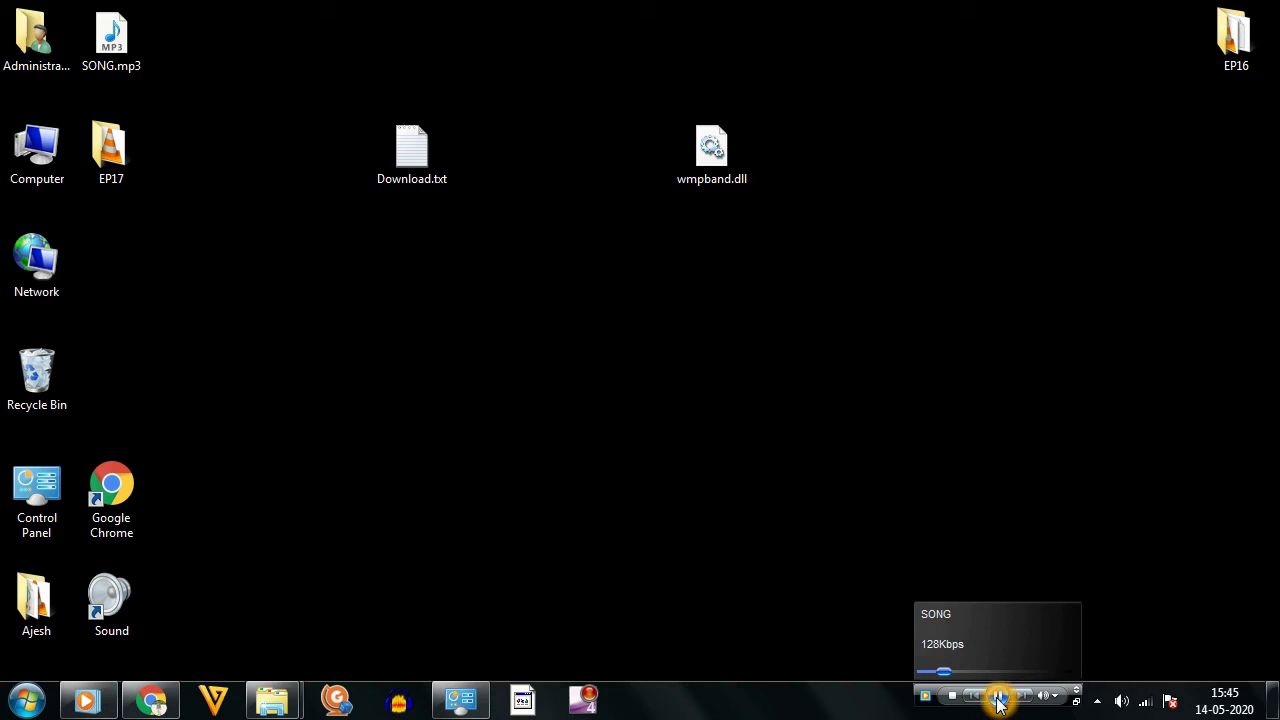